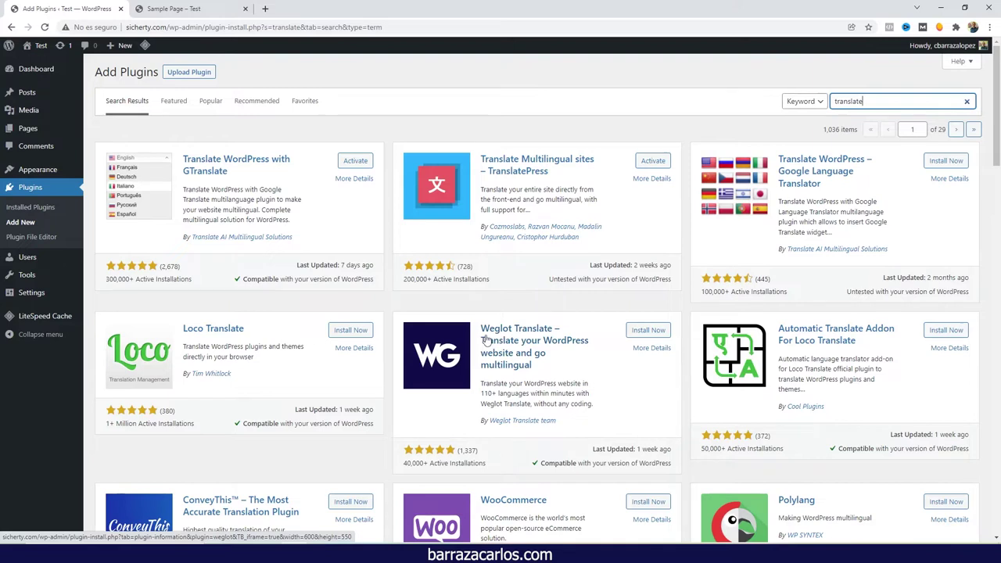
Activate the Translate WordPress with GTranslate plugin from the search results and open its settings
{"action": "scroll", "coordinate": [485, 338], "scroll_direction": "down", "scroll_amount": 2}
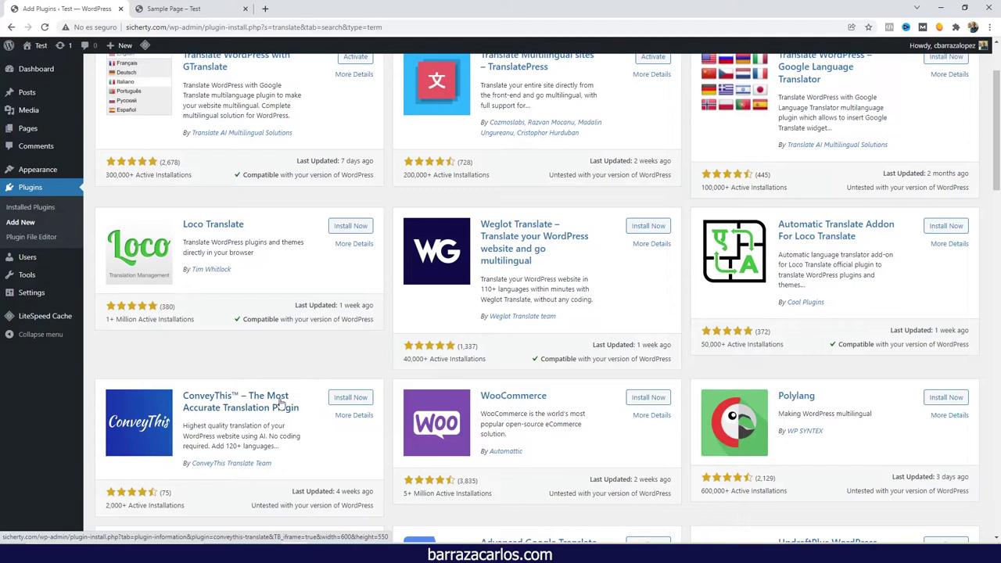
{"action": "scroll", "coordinate": [282, 403], "scroll_direction": "up", "scroll_amount": 2}
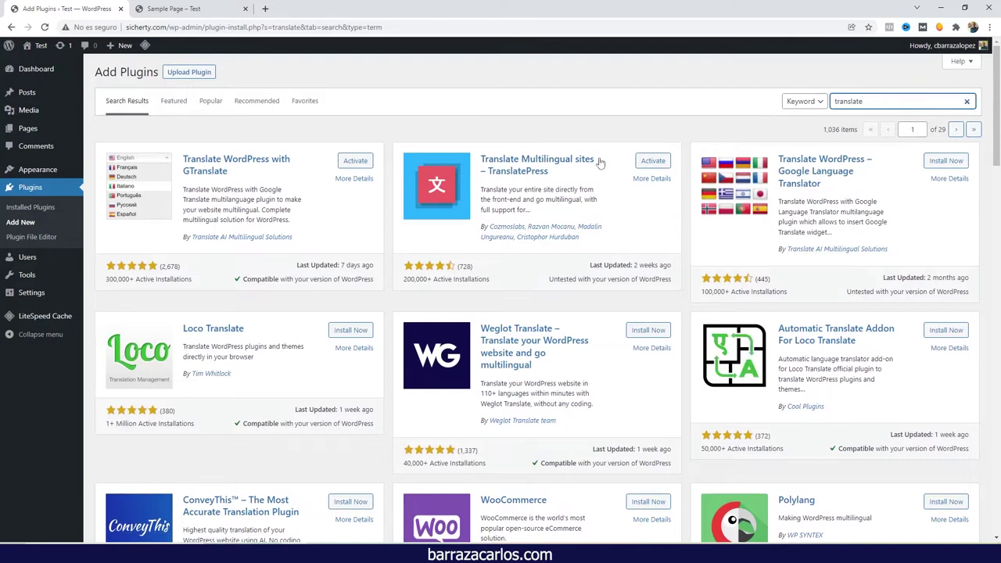
{"action": "left_click", "coordinate": [352, 161]}
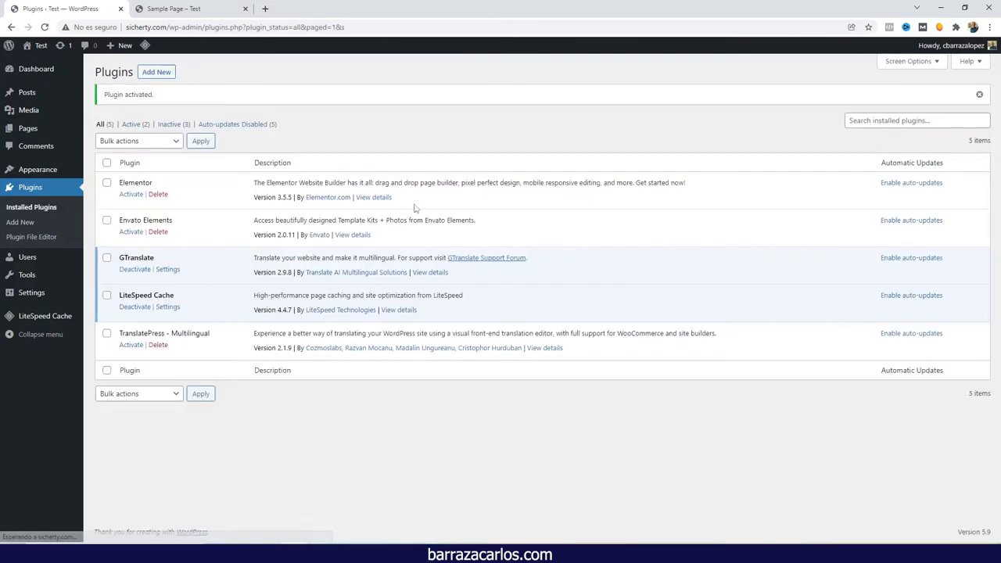
{"action": "left_click", "coordinate": [176, 271]}
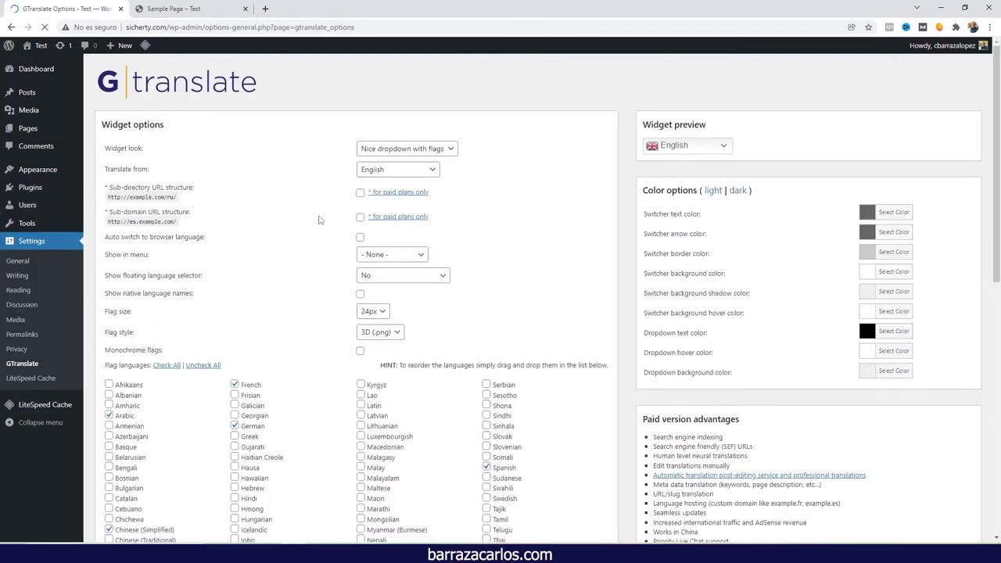
Try the Dropdown, Language codes and Flags with language name widget looks, and return to Nice dropdown with flags
{"action": "left_click", "coordinate": [419, 150]}
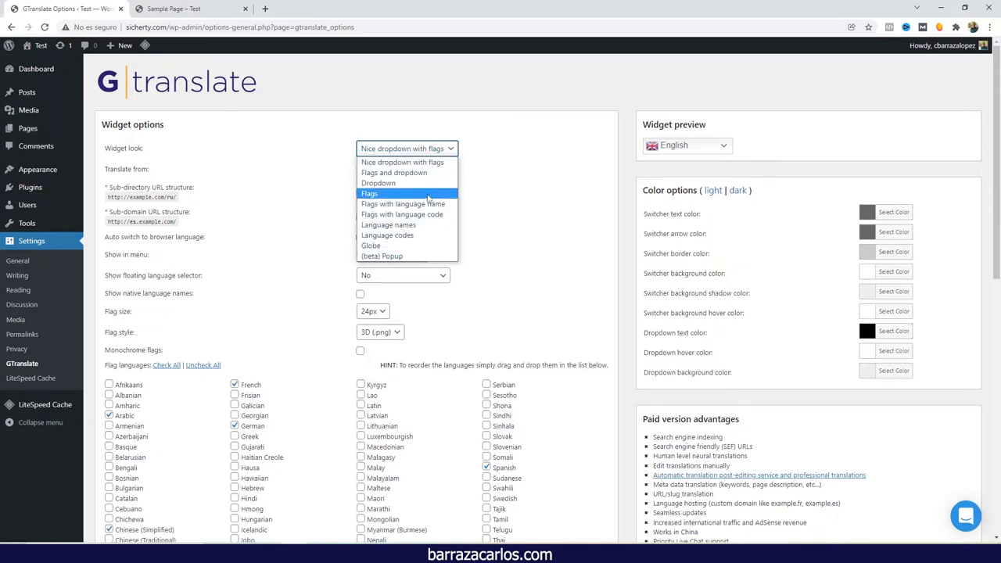
{"action": "left_click", "coordinate": [427, 184]}
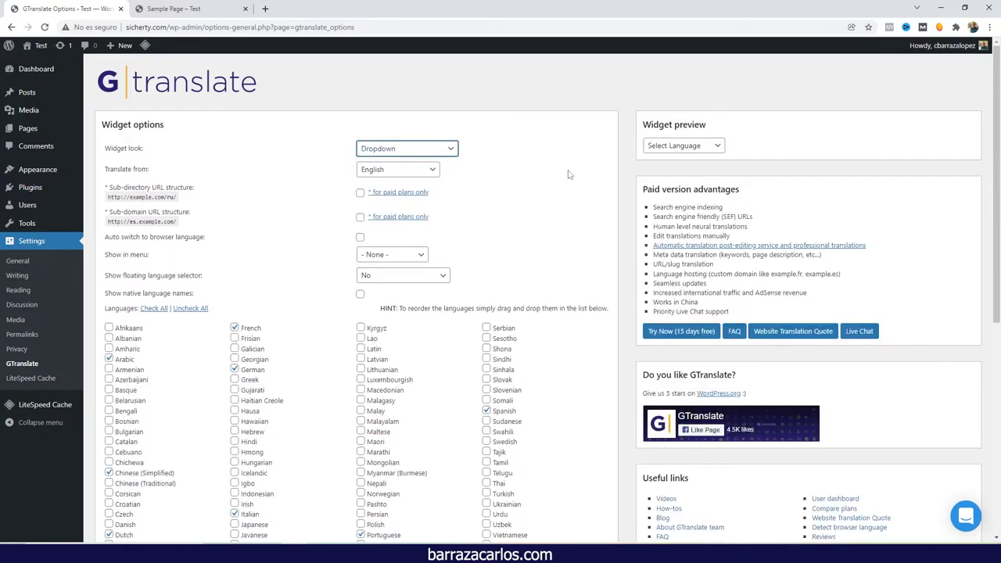
{"action": "left_click", "coordinate": [651, 152]}
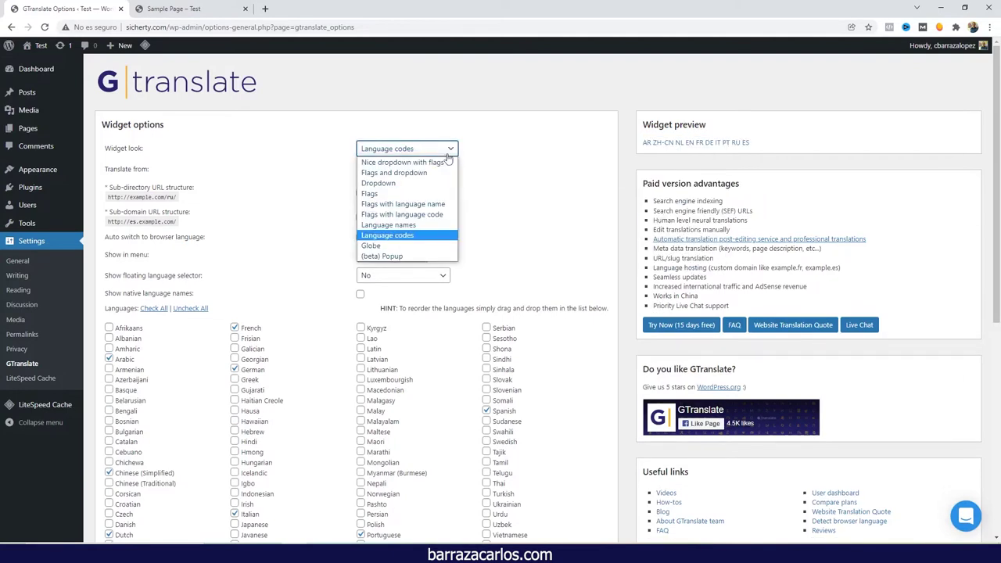
{"action": "left_click", "coordinate": [427, 204]}
{"action": "left_click", "coordinate": [442, 152]}
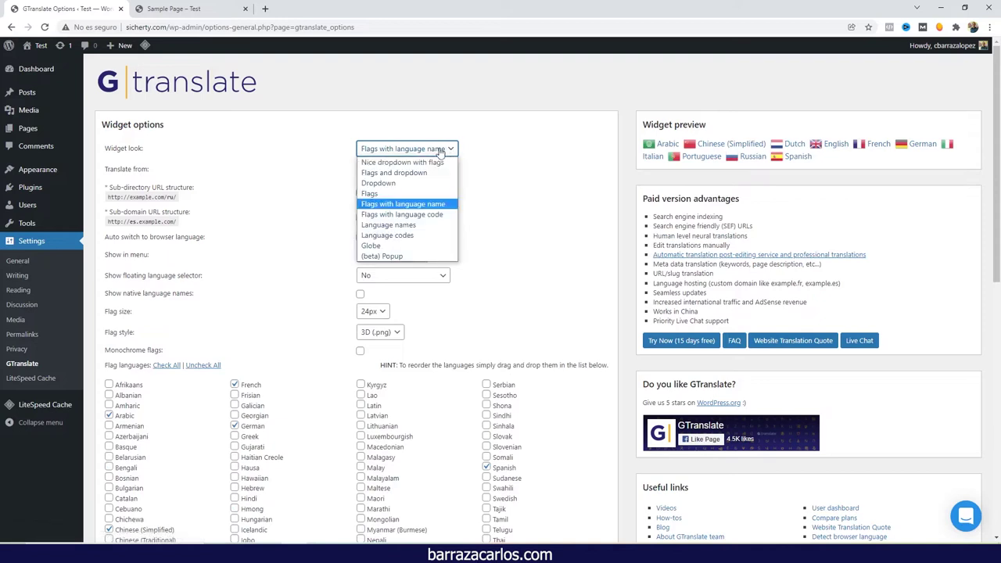
{"action": "left_click", "coordinate": [440, 161]}
Browse the source languages available for translating the site without changing the selection
{"action": "left_click", "coordinate": [430, 170]}
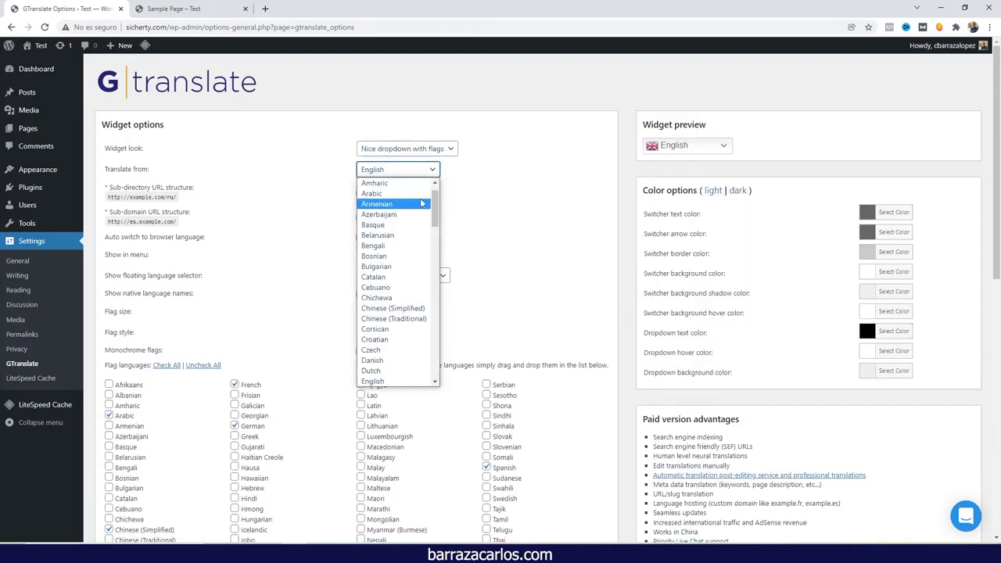
{"action": "left_click_drag", "start_coordinate": [436, 203], "coordinate": [427, 252]}
{"action": "scroll", "coordinate": [422, 248], "scroll_direction": "down", "scroll_amount": 7}
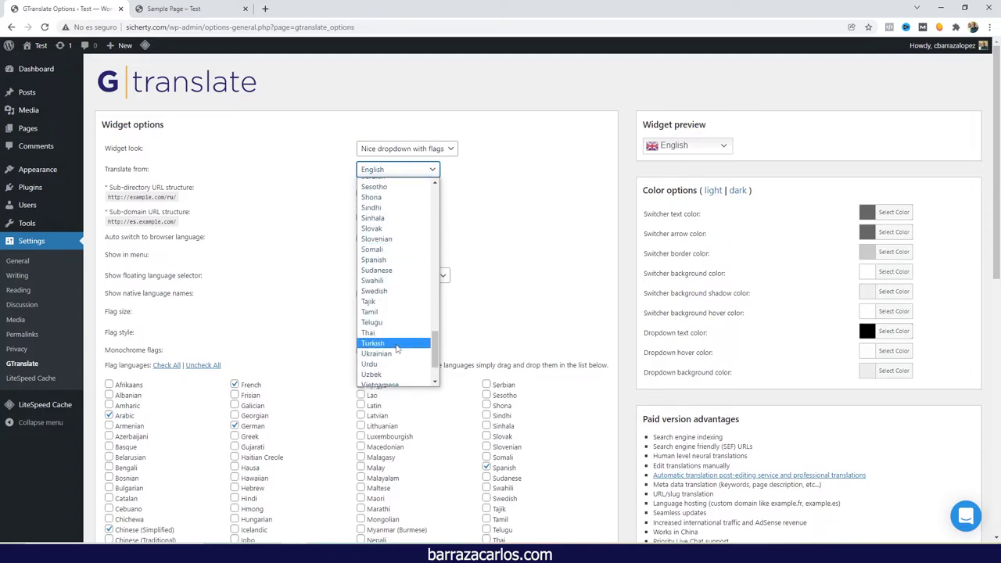
{"action": "scroll", "coordinate": [397, 349], "scroll_direction": "down", "scroll_amount": 1}
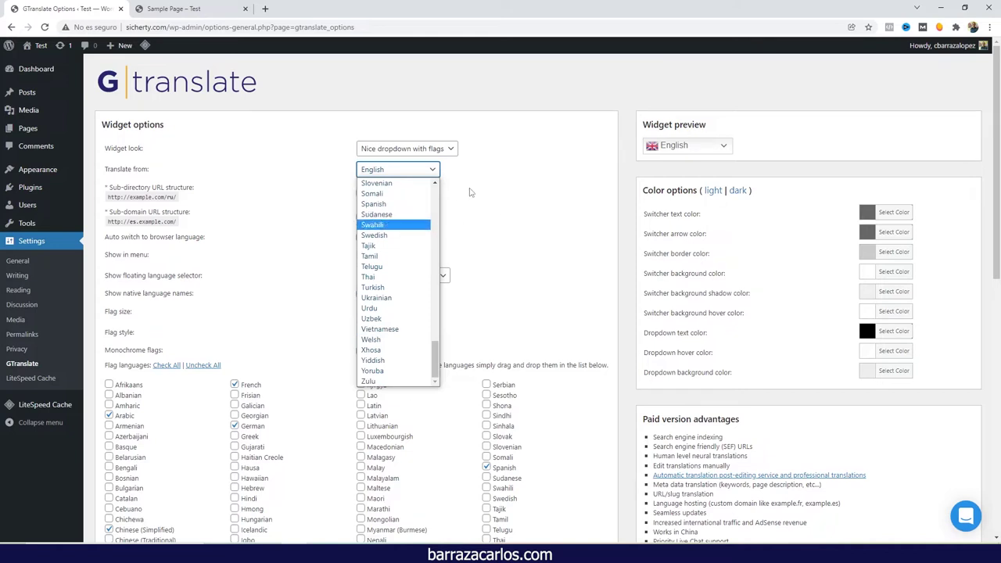
{"action": "left_click", "coordinate": [461, 215]}
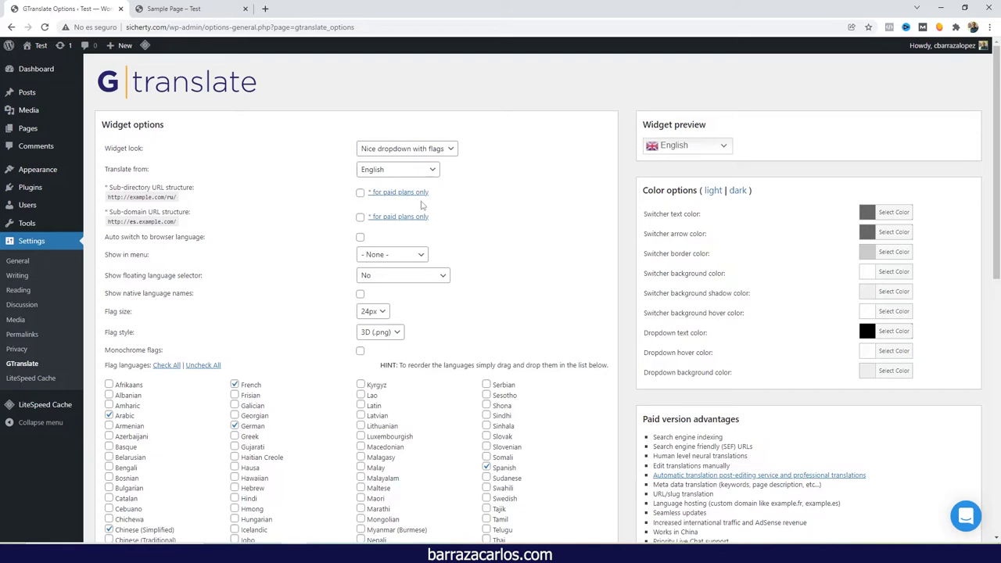
Show the language switcher in the Primary menu and place the floating language selector at Bottom right
{"action": "scroll", "coordinate": [419, 203], "scroll_direction": "down", "scroll_amount": 1}
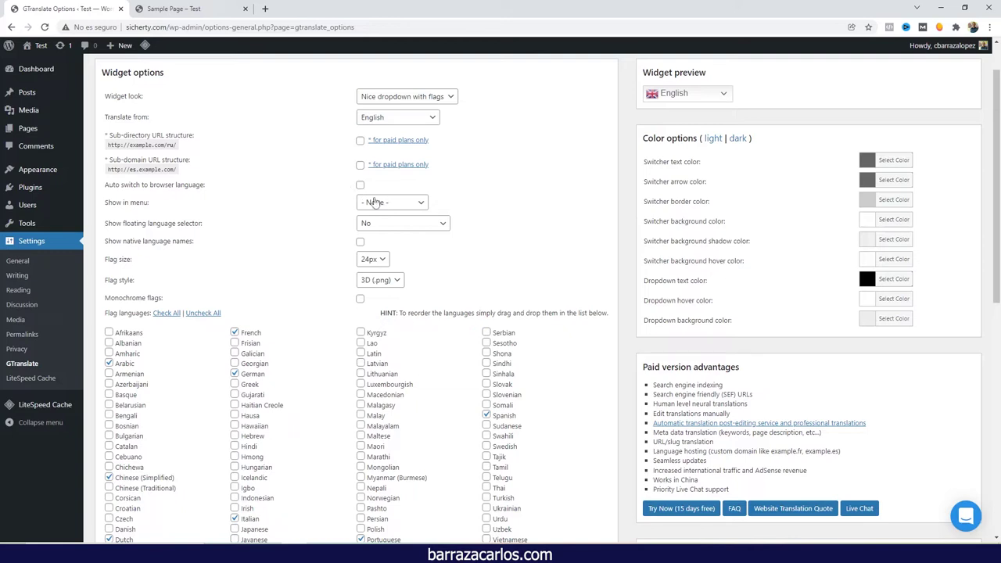
{"action": "left_click", "coordinate": [372, 203]}
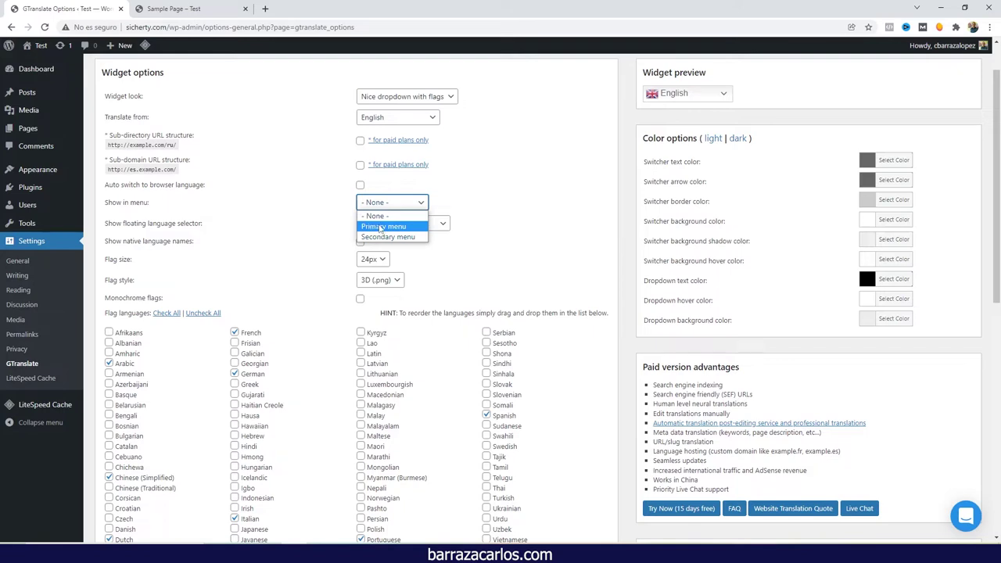
{"action": "left_click", "coordinate": [382, 227]}
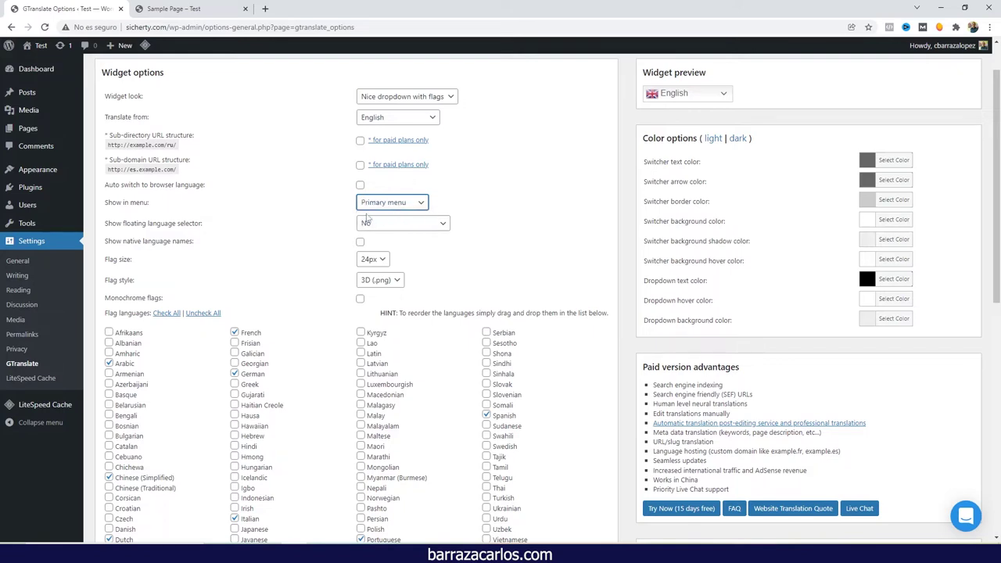
{"action": "scroll", "coordinate": [387, 232], "scroll_direction": "down", "scroll_amount": 1}
{"action": "left_click", "coordinate": [418, 124]}
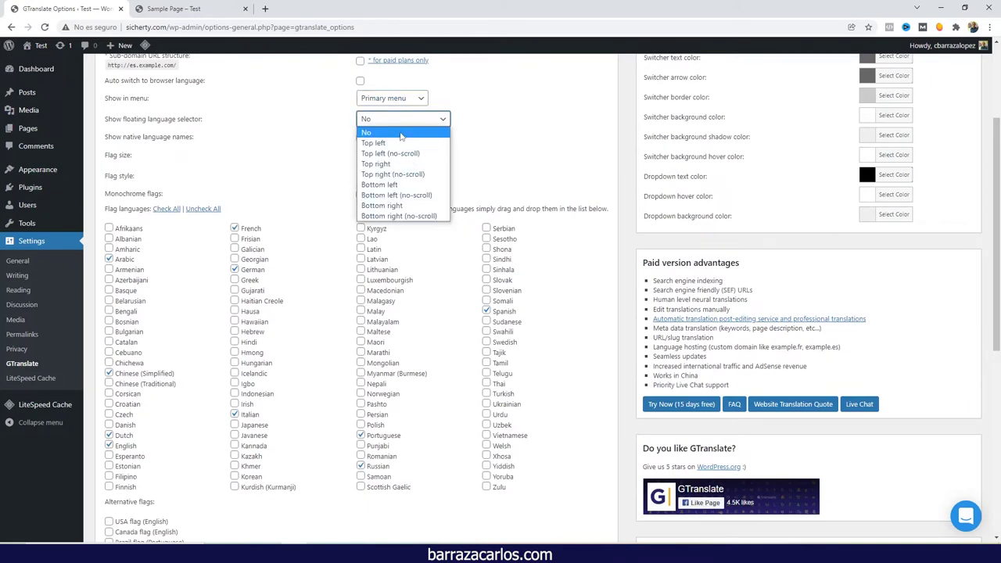
{"action": "left_click", "coordinate": [395, 207]}
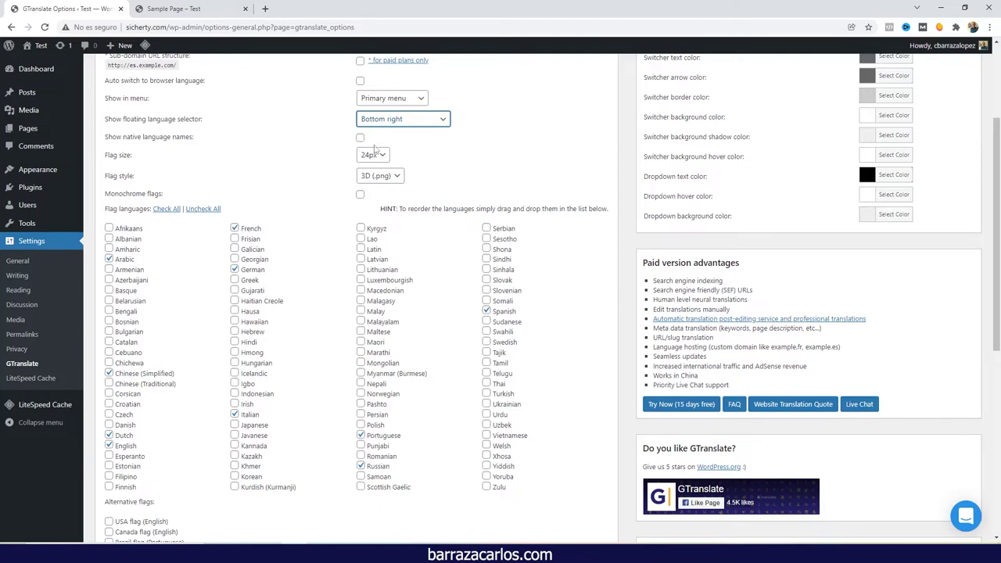
Try native language names in the widget preview, turn them off again and check the preview's language list
{"action": "scroll", "coordinate": [375, 153], "scroll_direction": "up", "scroll_amount": 2}
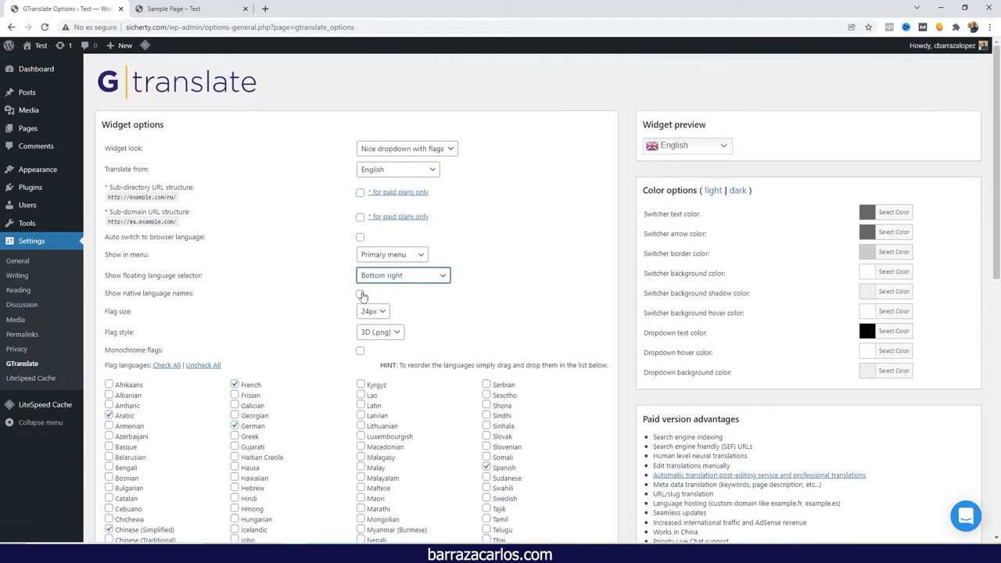
{"action": "left_click", "coordinate": [361, 295]}
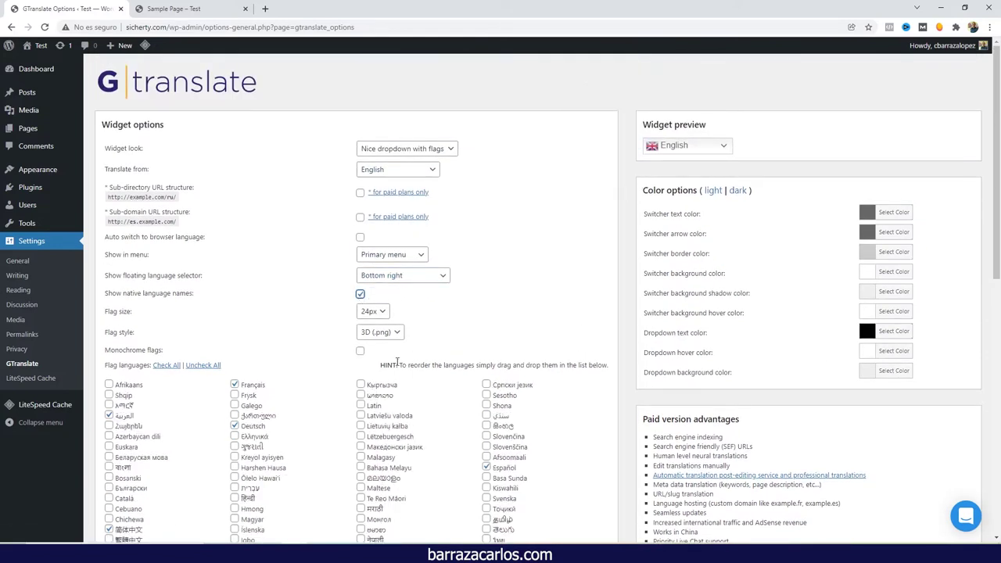
{"action": "left_click", "coordinate": [720, 145]}
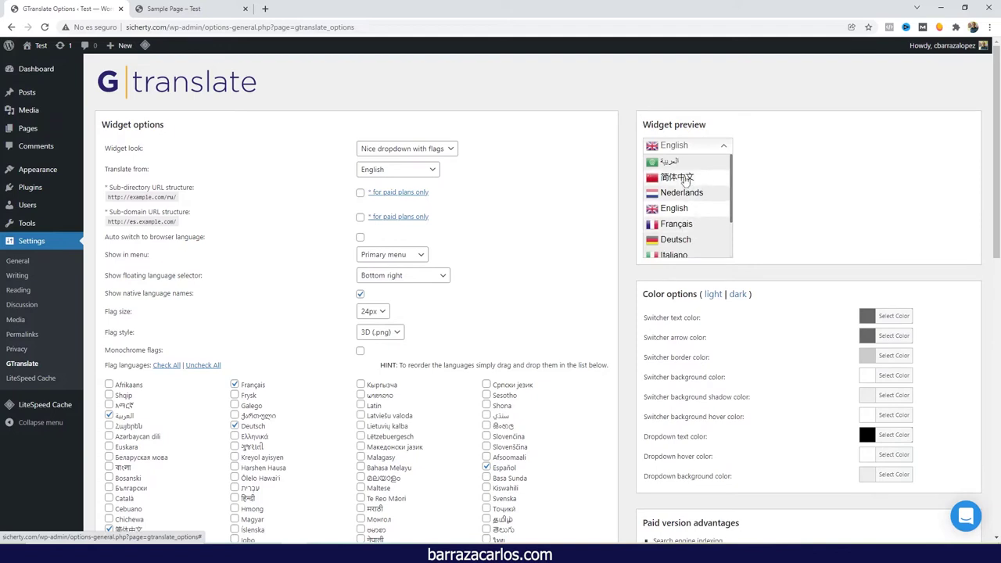
{"action": "left_click", "coordinate": [360, 296]}
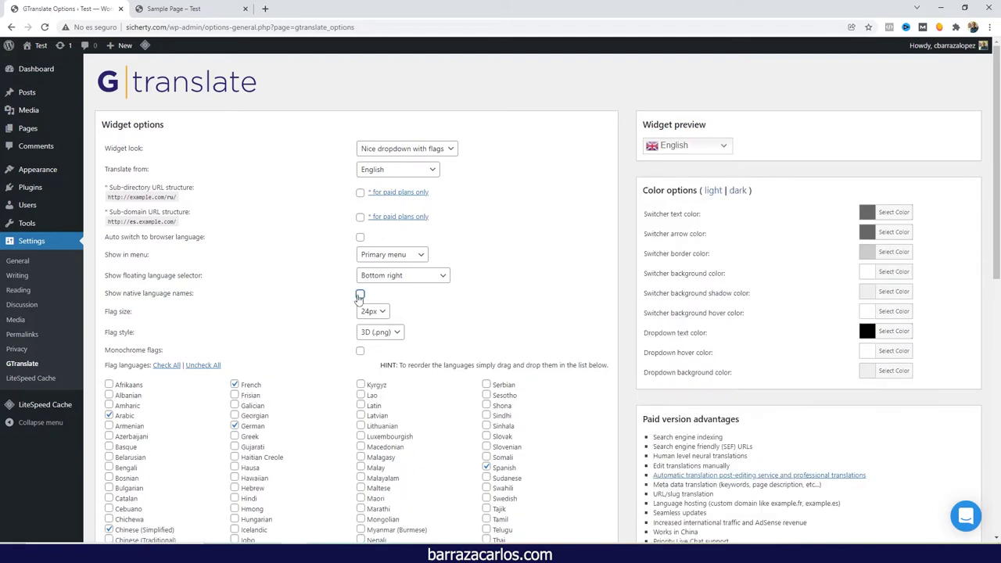
{"action": "left_click", "coordinate": [686, 148]}
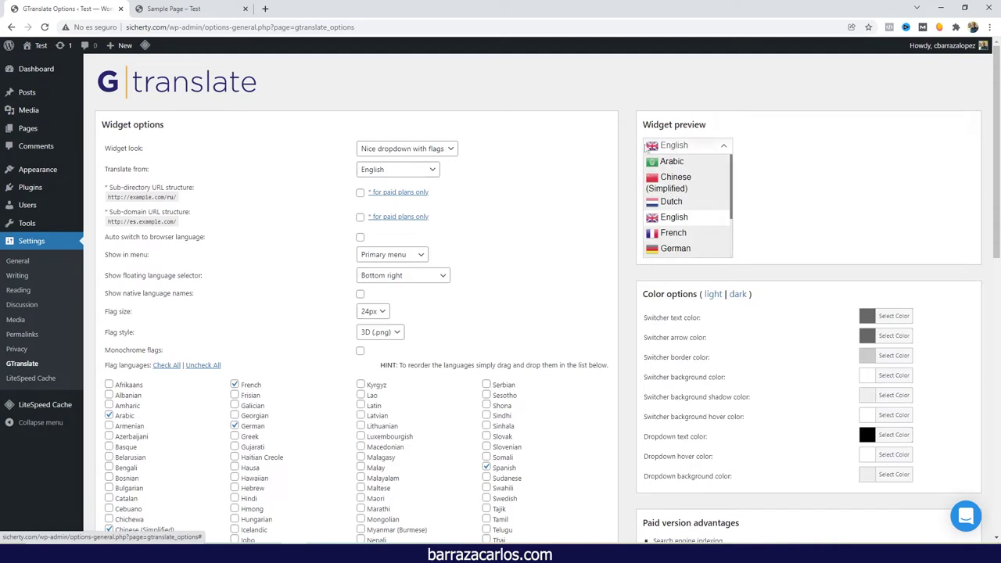
Compare the 16px and 32px flag sizes, keep 16px, and set the flag style to 2D (.svg)
{"action": "scroll", "coordinate": [481, 266], "scroll_direction": "down", "scroll_amount": 1}
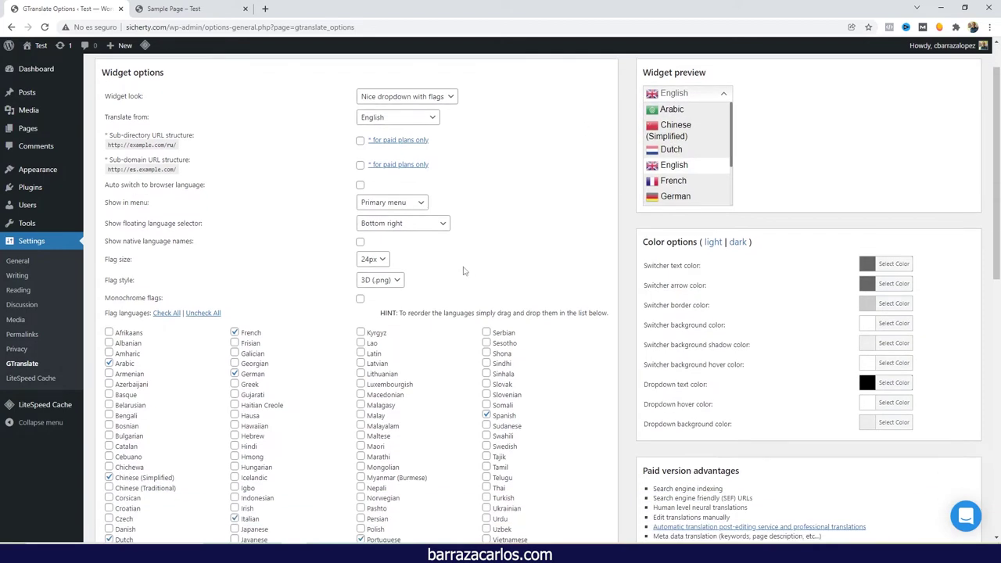
{"action": "left_click", "coordinate": [383, 260]}
{"action": "left_click", "coordinate": [379, 270]}
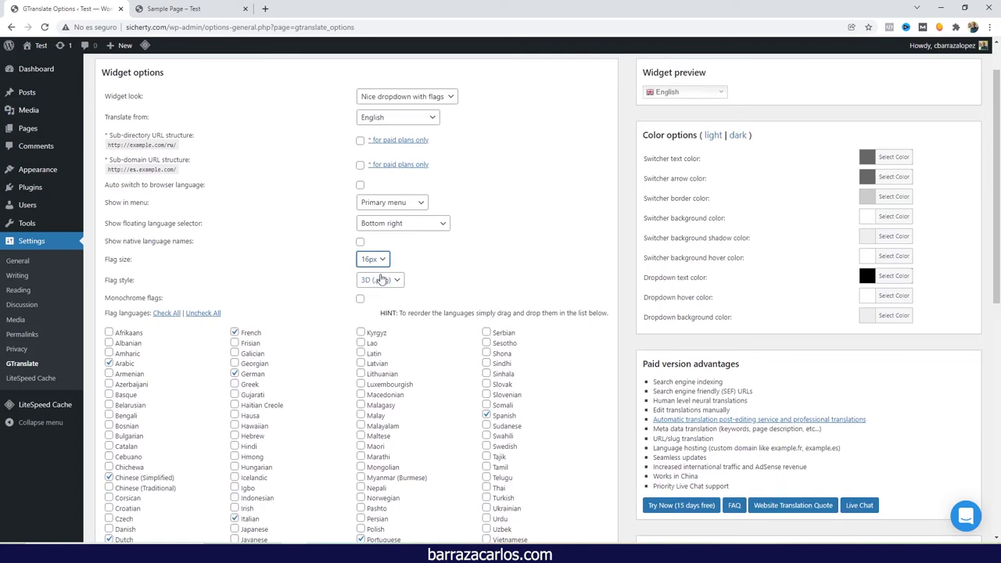
{"action": "left_click", "coordinate": [380, 260]}
{"action": "left_click", "coordinate": [375, 291]}
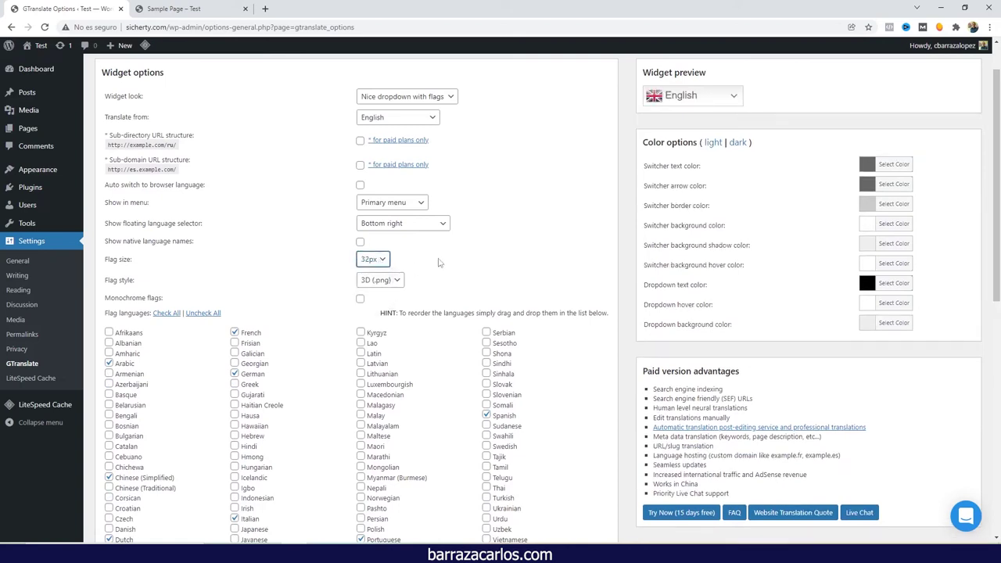
{"action": "left_click", "coordinate": [381, 261]}
{"action": "left_click", "coordinate": [378, 271]}
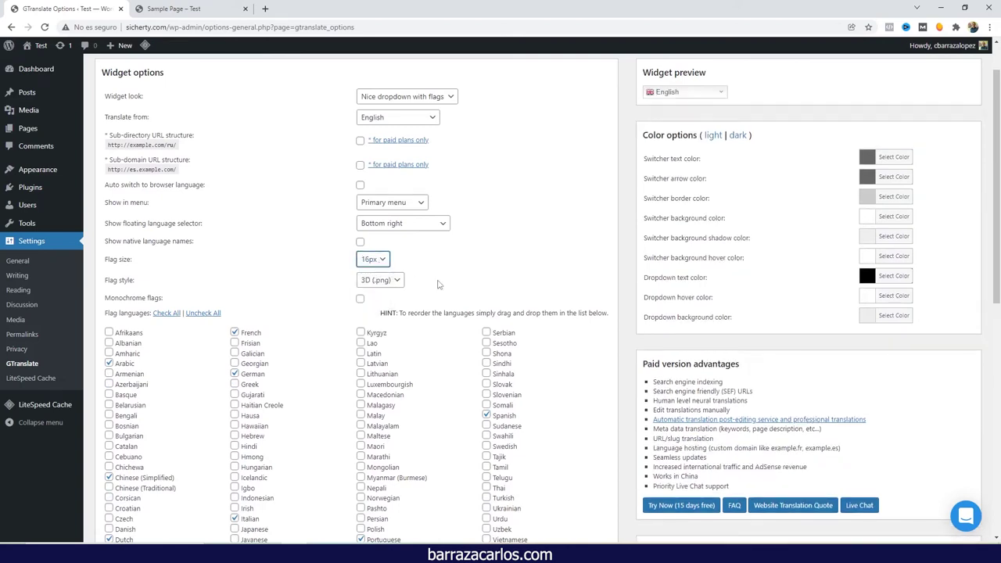
{"action": "left_click", "coordinate": [389, 281]}
{"action": "left_click", "coordinate": [374, 304]}
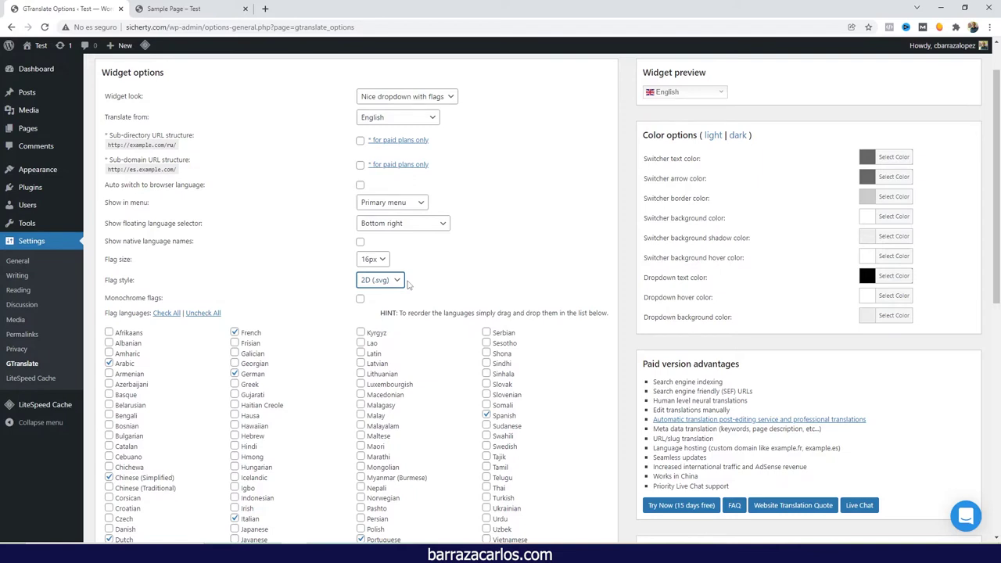
Enable the USA flag (English) and Brazil flag (Portuguese) as alternative flags
{"action": "scroll", "coordinate": [407, 286], "scroll_direction": "down", "scroll_amount": 2}
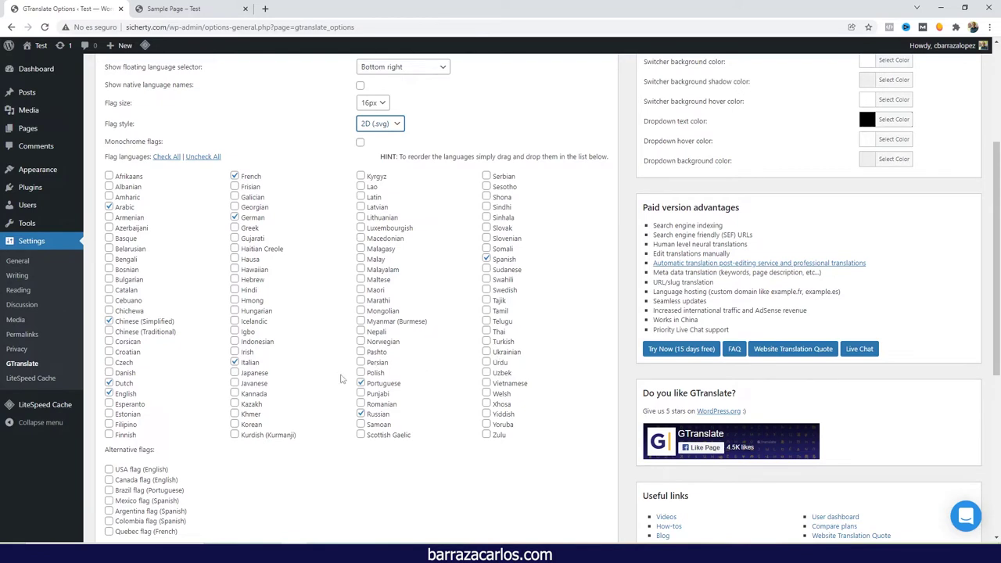
{"action": "scroll", "coordinate": [275, 382], "scroll_direction": "down", "scroll_amount": 2}
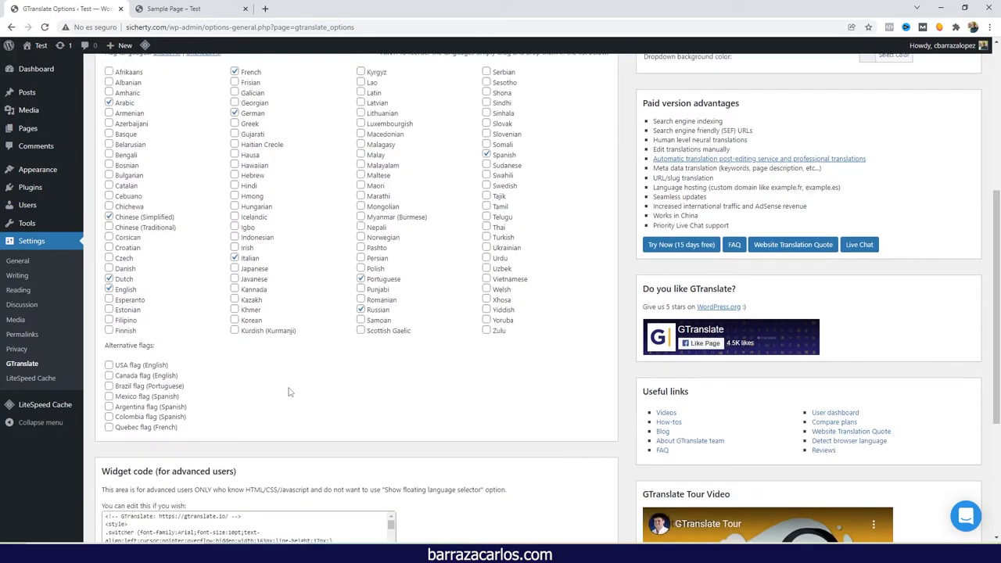
{"action": "left_click", "coordinate": [109, 365]}
{"action": "left_click", "coordinate": [110, 388]}
{"action": "scroll", "coordinate": [208, 383], "scroll_direction": "down", "scroll_amount": 2}
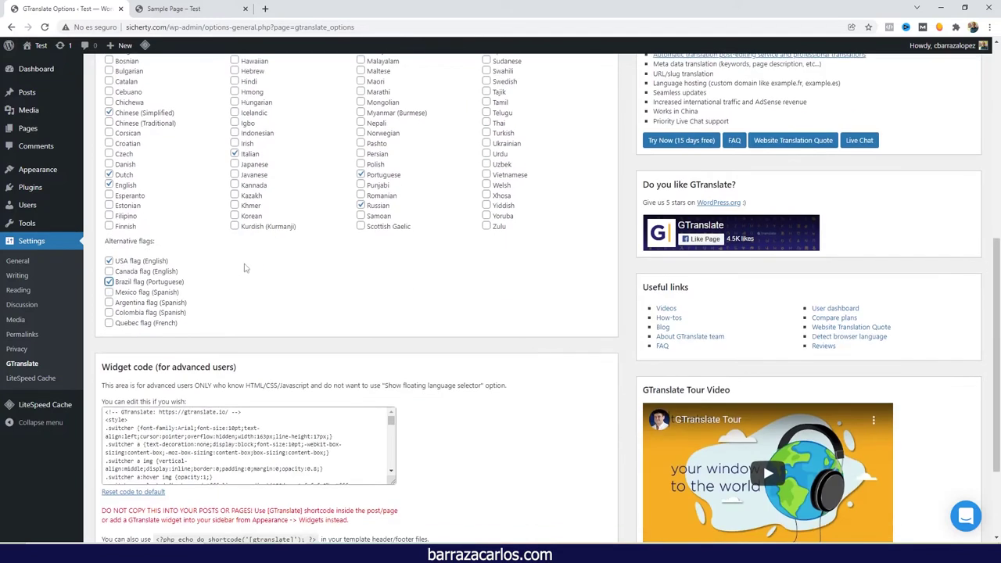
{"action": "scroll", "coordinate": [246, 259], "scroll_direction": "down", "scroll_amount": 2}
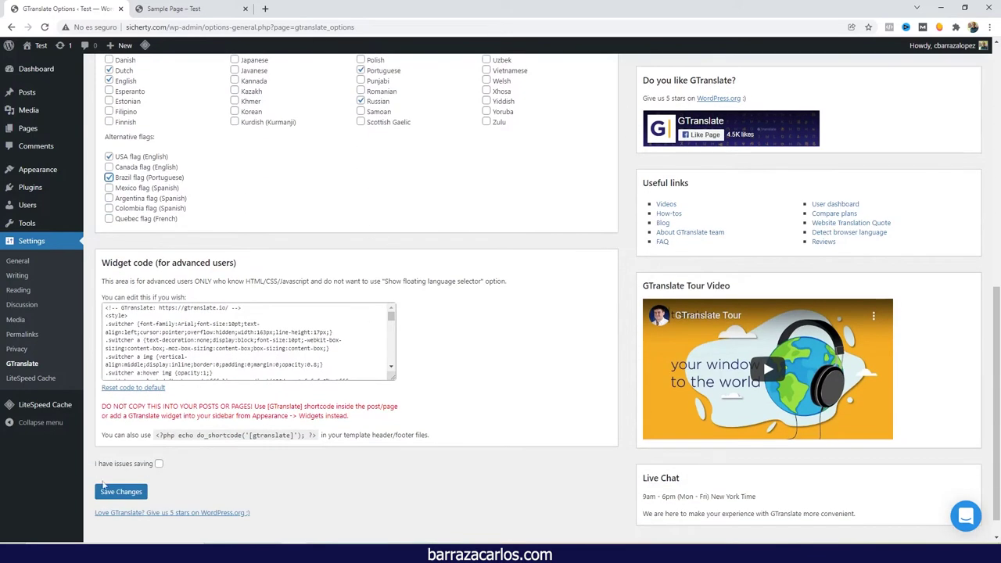
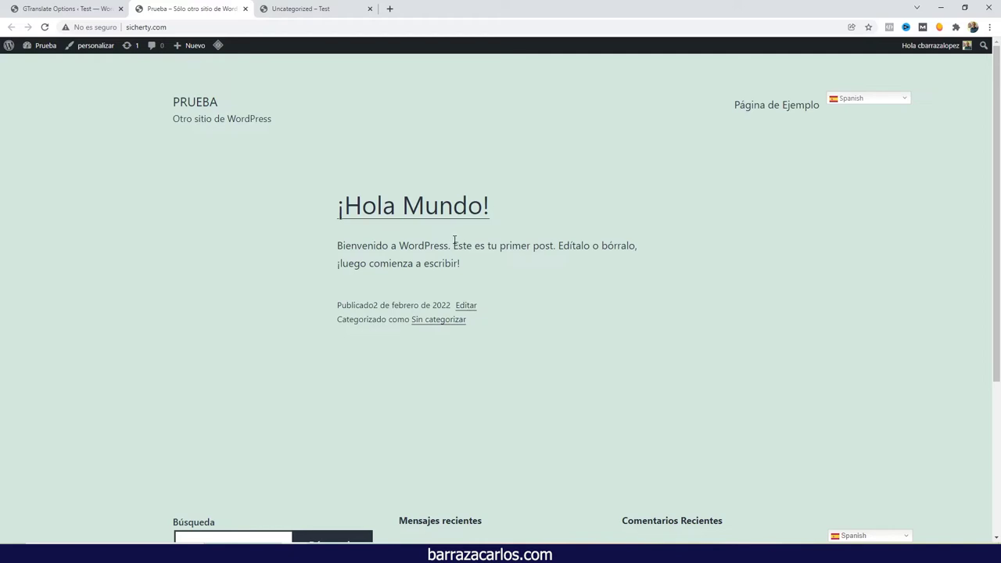
Look over the Spanish-translated home page and open its sample page, Página de Ejemplo
{"action": "scroll", "coordinate": [464, 244], "scroll_direction": "down", "scroll_amount": 1}
{"action": "scroll", "coordinate": [464, 244], "scroll_direction": "up", "scroll_amount": 1}
{"action": "left_click", "coordinate": [783, 109]}
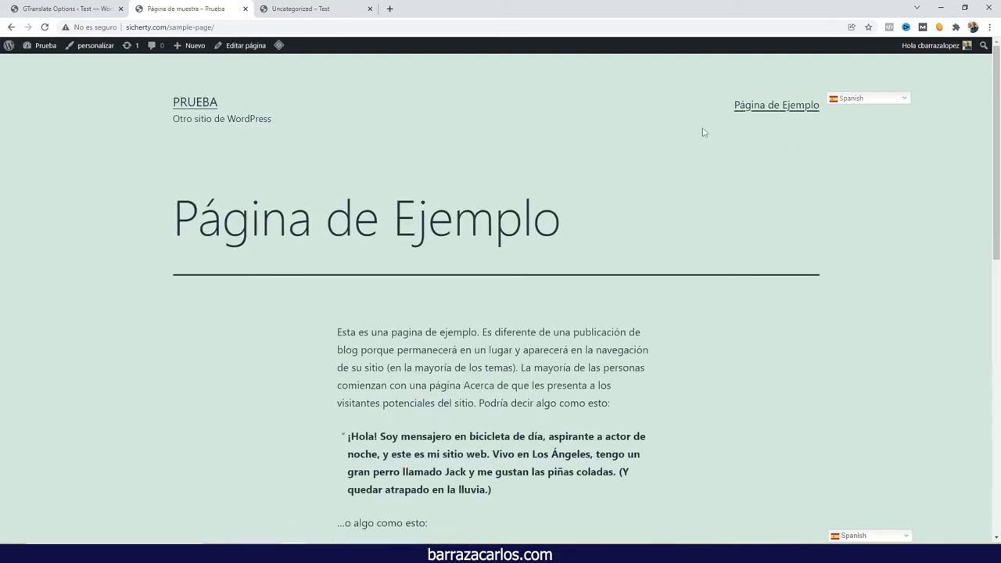
Review the Spanish text of the sample page and translate the page into German with the floating language selector
{"action": "scroll", "coordinate": [704, 130], "scroll_direction": "down", "scroll_amount": 4}
{"action": "scroll", "coordinate": [462, 360], "scroll_direction": "up", "scroll_amount": 4}
{"action": "left_click", "coordinate": [864, 536]}
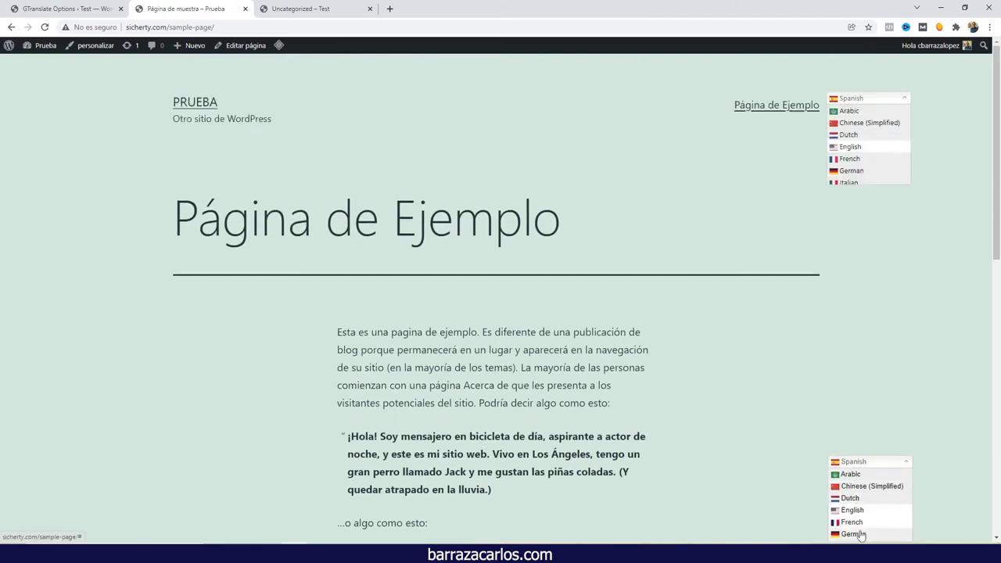
{"action": "left_click", "coordinate": [857, 504]}
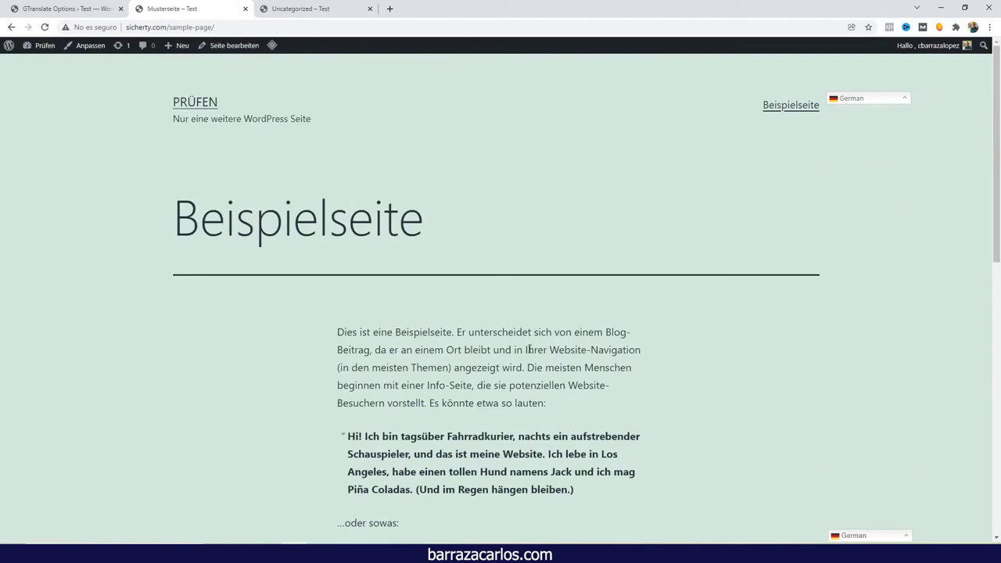
Expand the floating language selector on the German sample page and check its language choices
{"action": "left_click", "coordinate": [870, 536]}
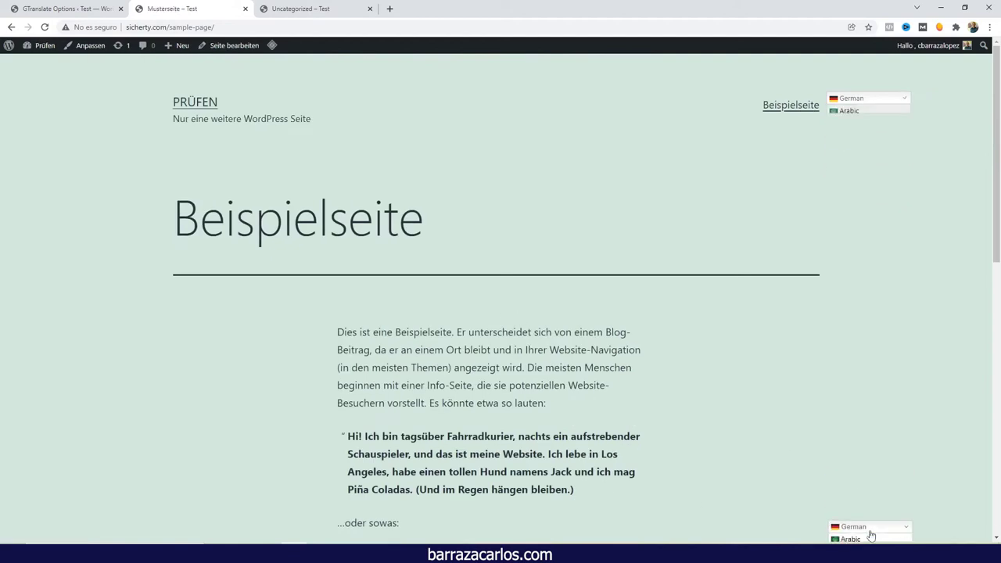
{"action": "left_click", "coordinate": [867, 517]}
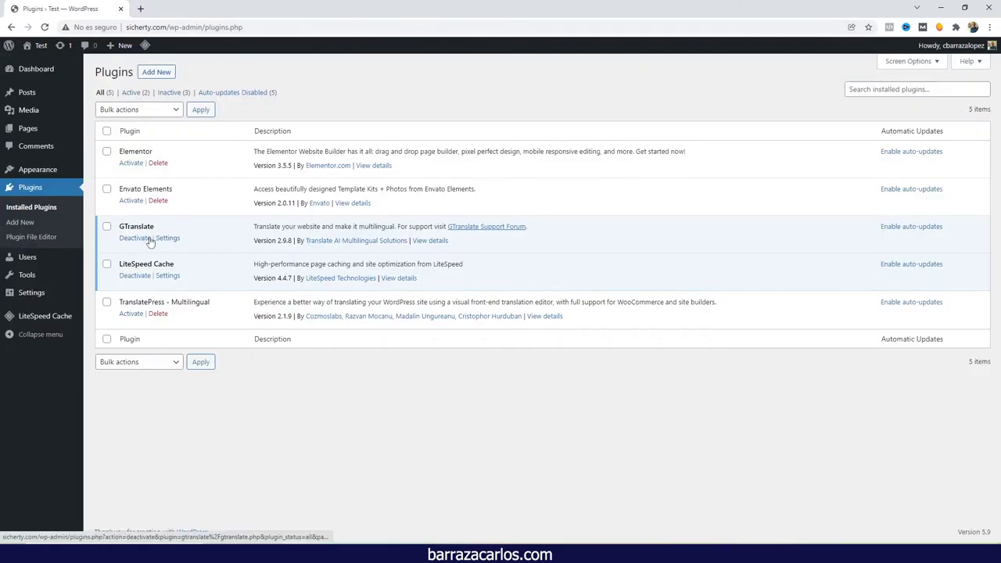
Deactivate the GTranslate plugin and activate the TranslatePress - Multilingual plugin
{"action": "left_click", "coordinate": [135, 239]}
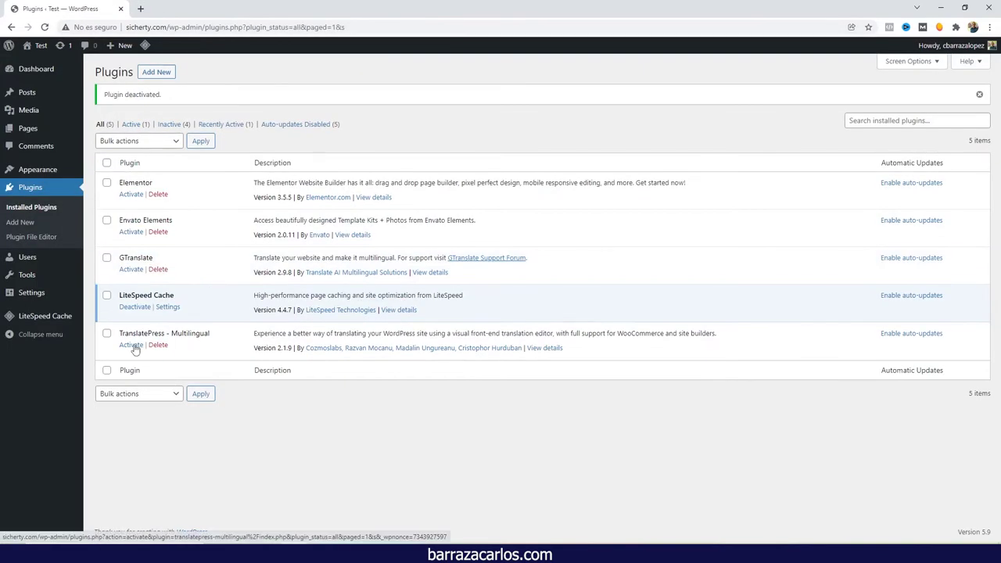
{"action": "left_click", "coordinate": [133, 346]}
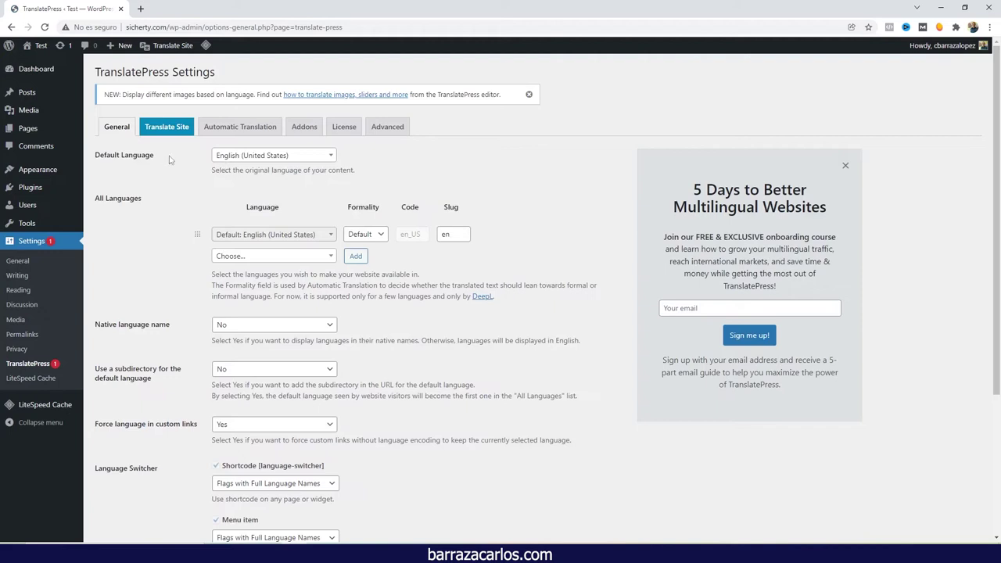
Browse the available default languages in the TranslatePress settings, keeping English (United States)
{"action": "left_click", "coordinate": [242, 155]}
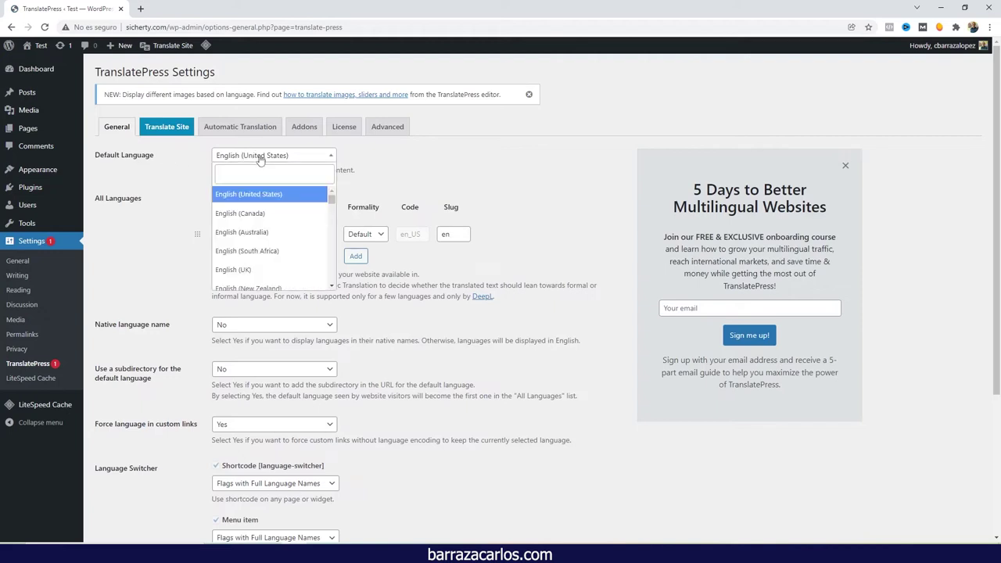
{"action": "scroll", "coordinate": [285, 207], "scroll_direction": "down", "scroll_amount": 10}
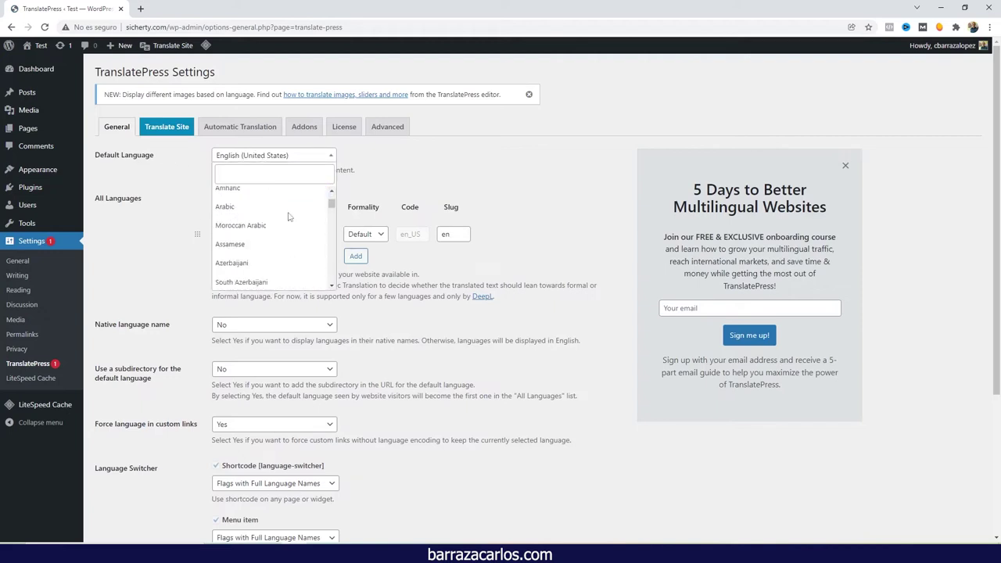
{"action": "scroll", "coordinate": [288, 219], "scroll_direction": "down", "scroll_amount": 10}
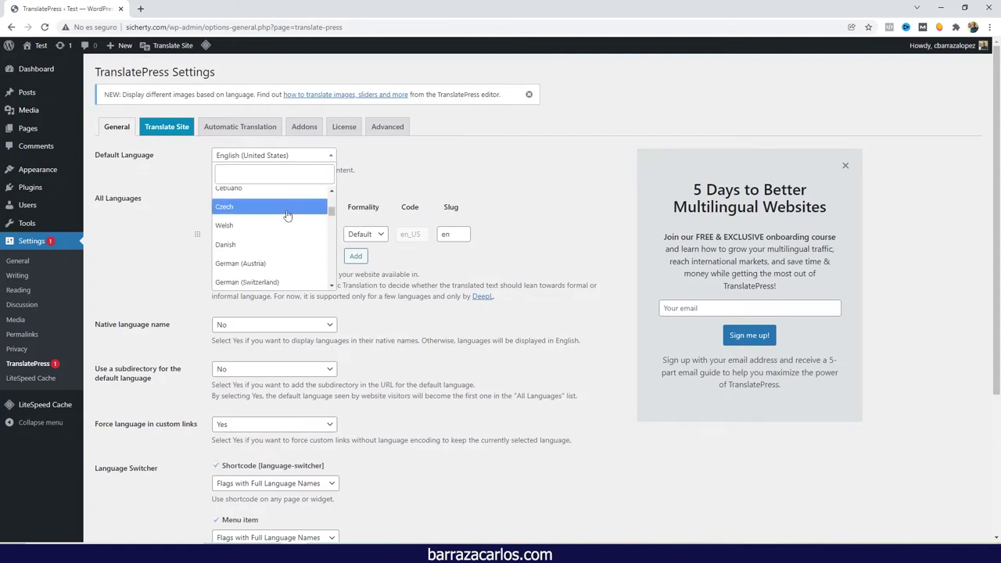
{"action": "scroll", "coordinate": [287, 213], "scroll_direction": "down", "scroll_amount": 3}
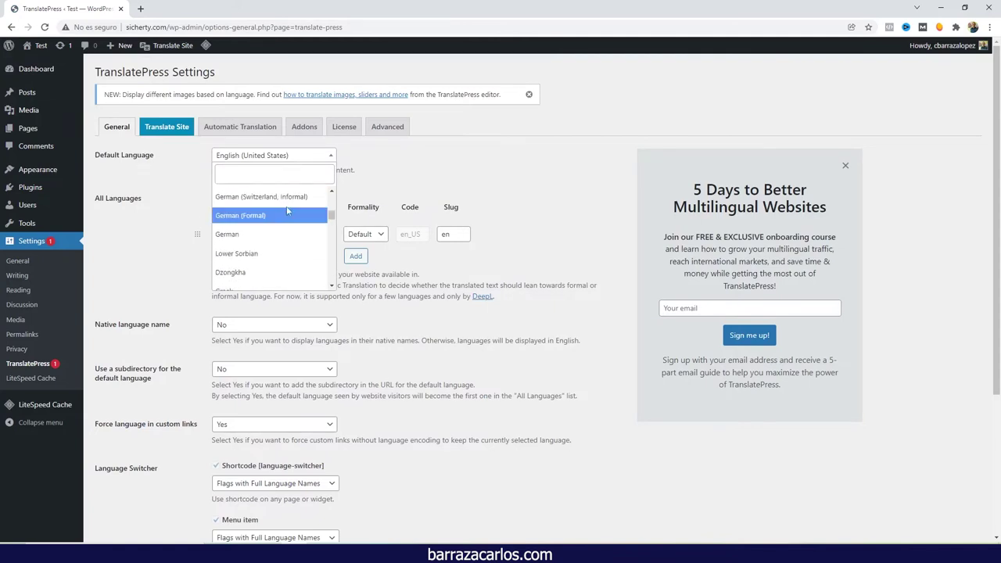
{"action": "scroll", "coordinate": [288, 213], "scroll_direction": "down", "scroll_amount": 2}
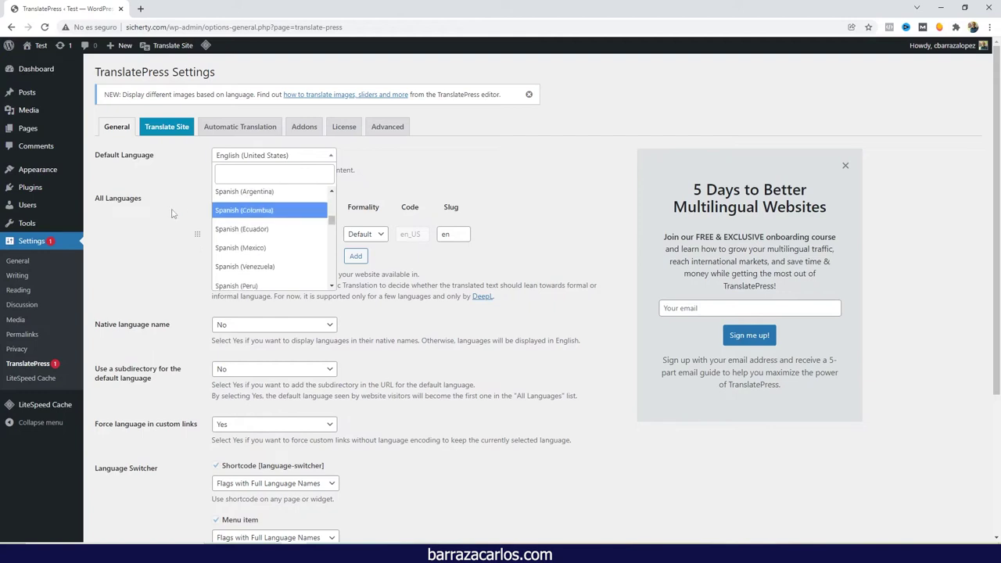
{"action": "left_click", "coordinate": [172, 214]}
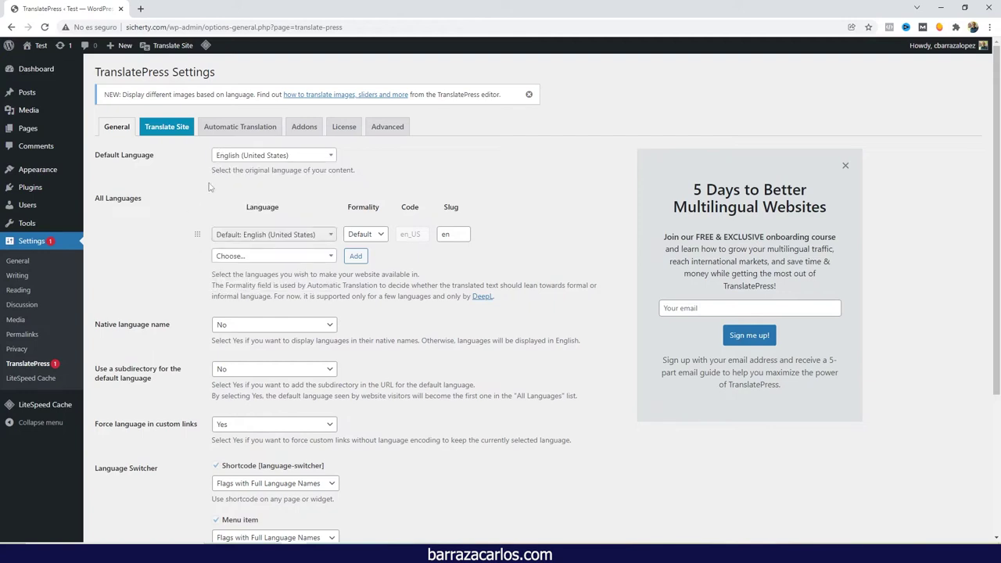
Find Spanish (Mexico) in the language choices and add it as a second site language
{"action": "scroll", "coordinate": [275, 195], "scroll_direction": "down", "scroll_amount": 1}
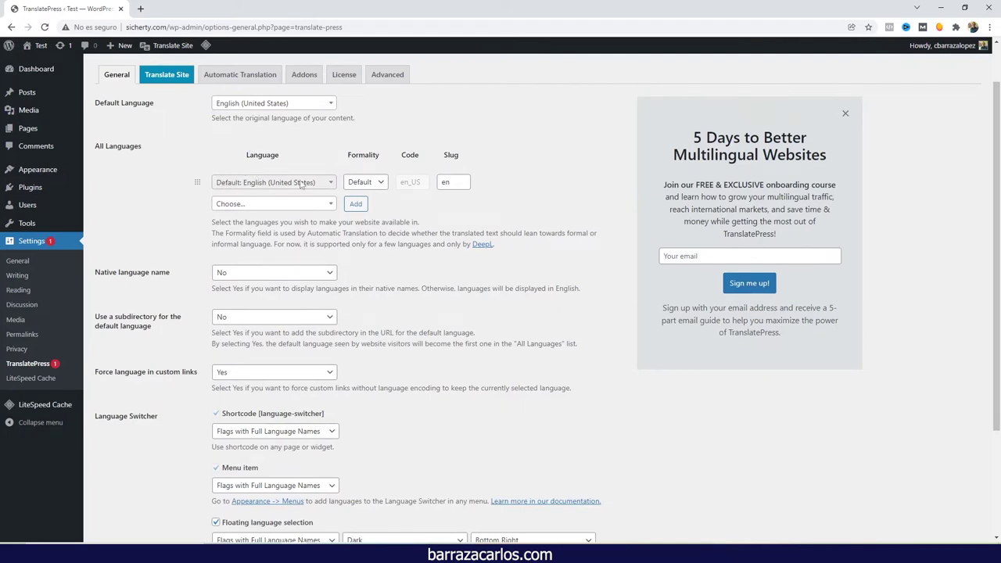
{"action": "left_click", "coordinate": [291, 204]}
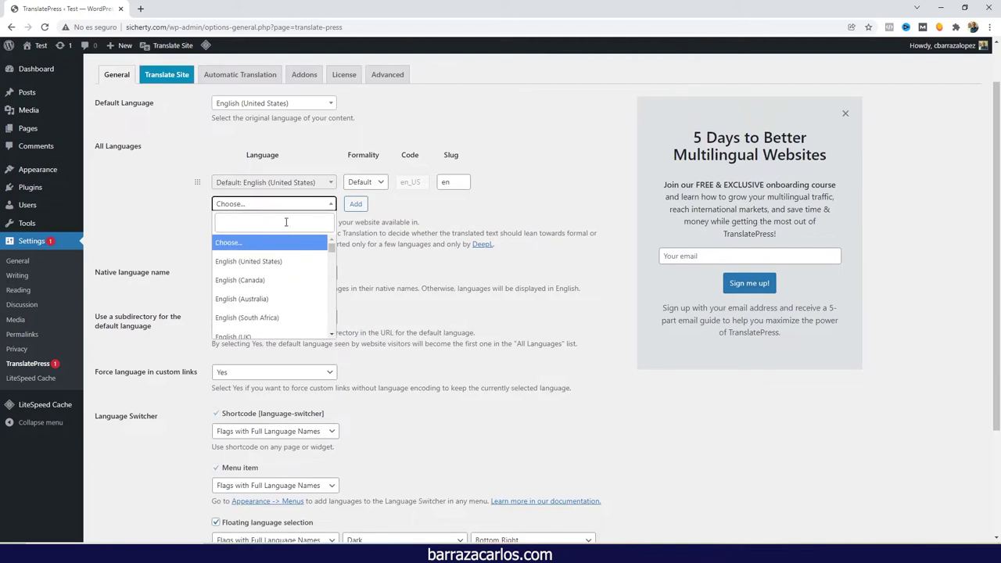
{"action": "scroll", "coordinate": [286, 223], "scroll_direction": "up", "scroll_amount": 1}
{"action": "type", "text": "spa"}
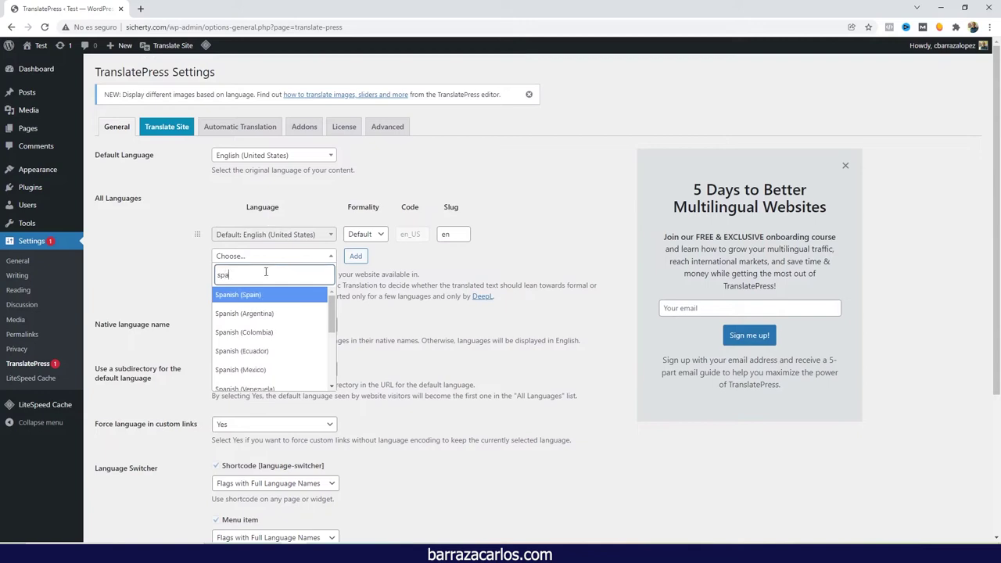
{"action": "left_click", "coordinate": [270, 370]}
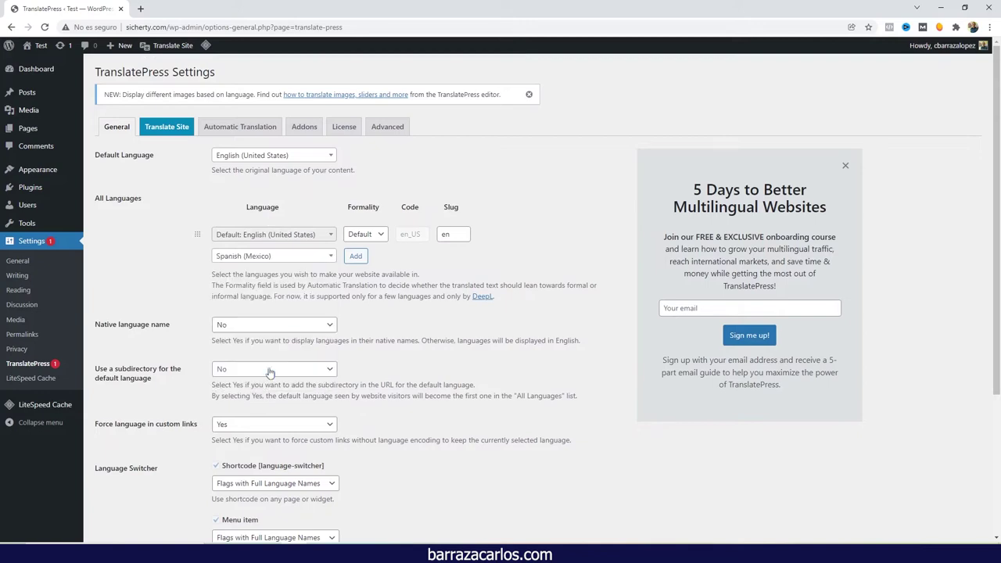
{"action": "left_click", "coordinate": [356, 258]}
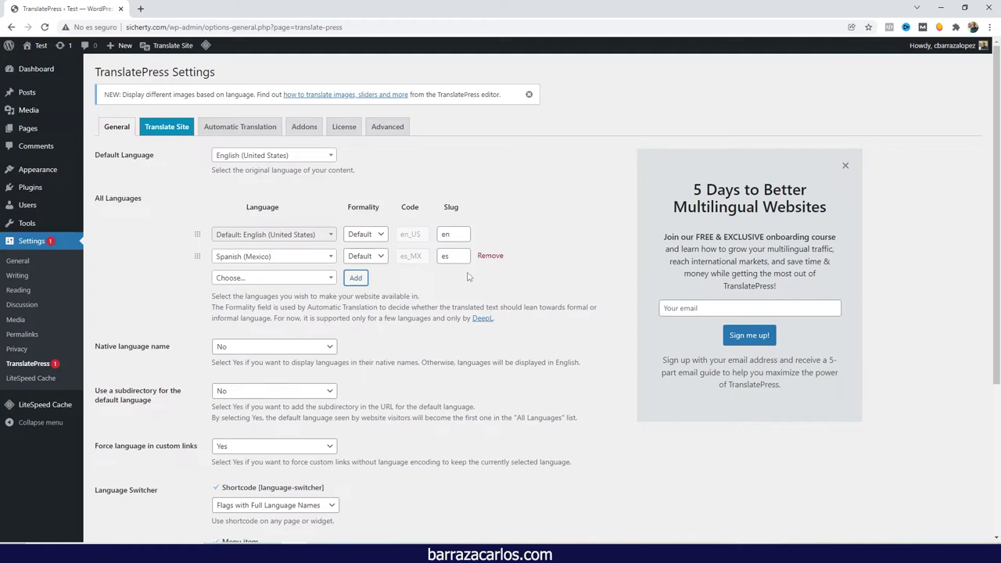
Check the options for the native language name setting, keeping No
{"action": "scroll", "coordinate": [469, 278], "scroll_direction": "down", "scroll_amount": 2}
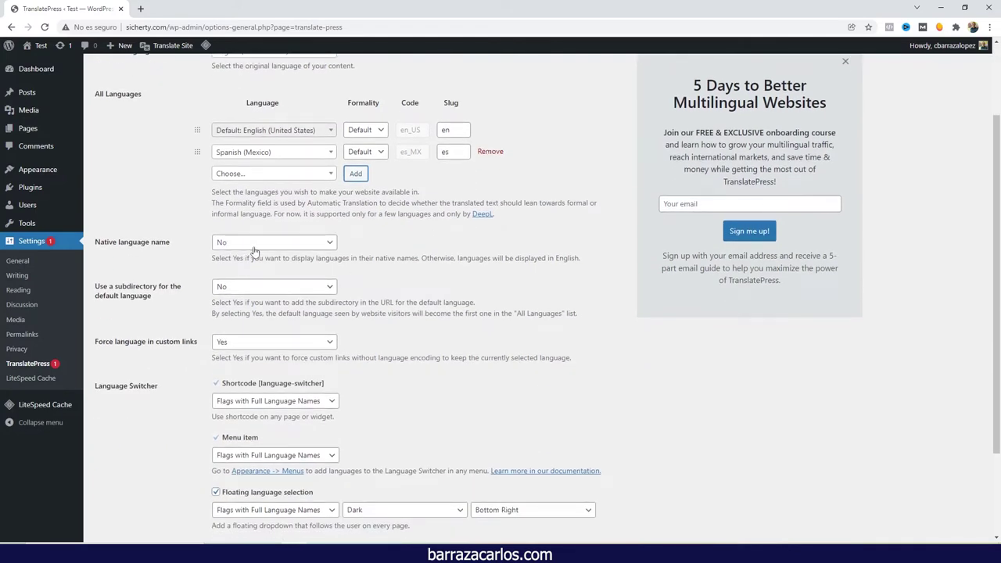
{"action": "left_click", "coordinate": [253, 249]}
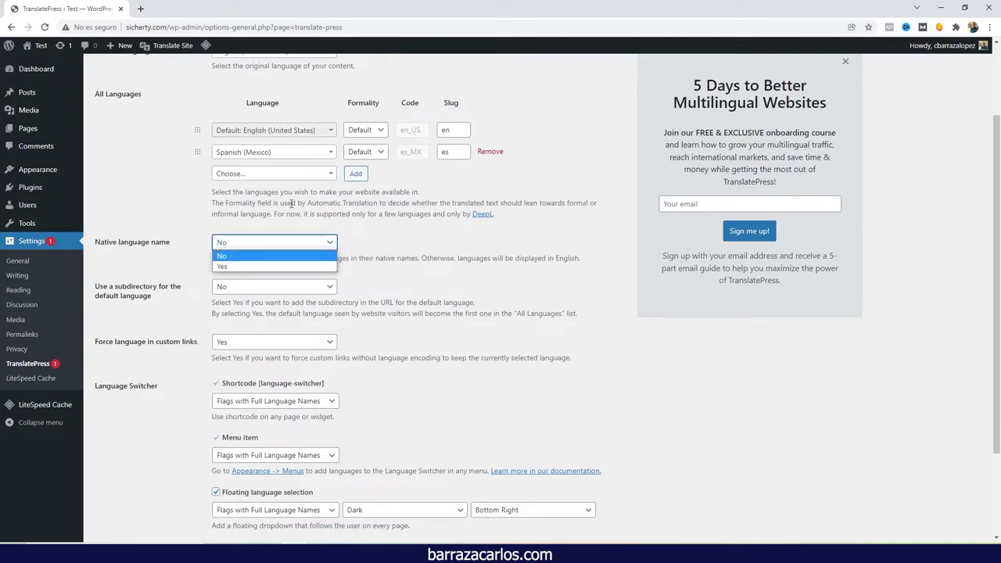
{"action": "left_click", "coordinate": [376, 213]}
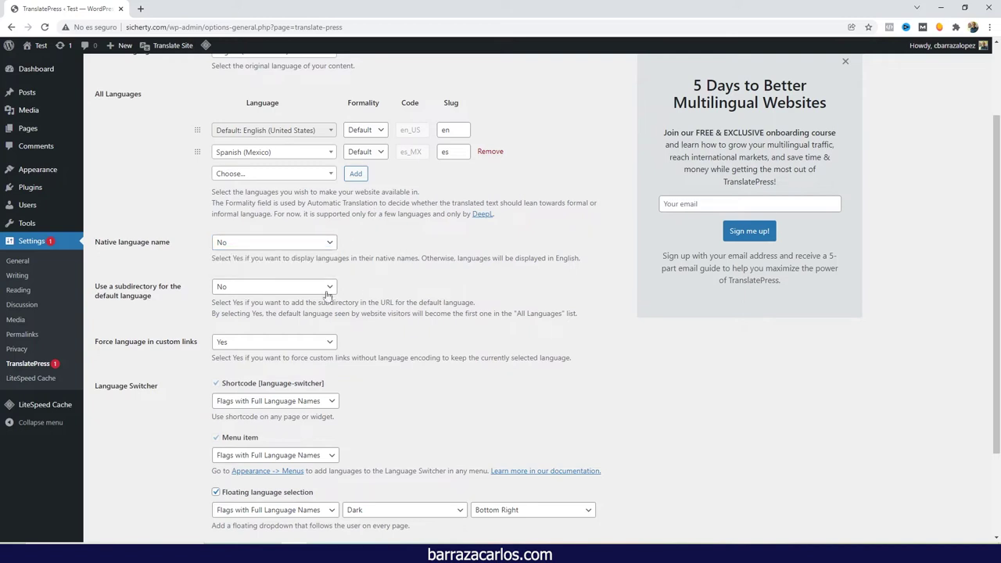
Set the floating language selection to Only Flags with the Light theme, keep Bottom Right, and save the settings
{"action": "scroll", "coordinate": [195, 294], "scroll_direction": "down", "scroll_amount": 1}
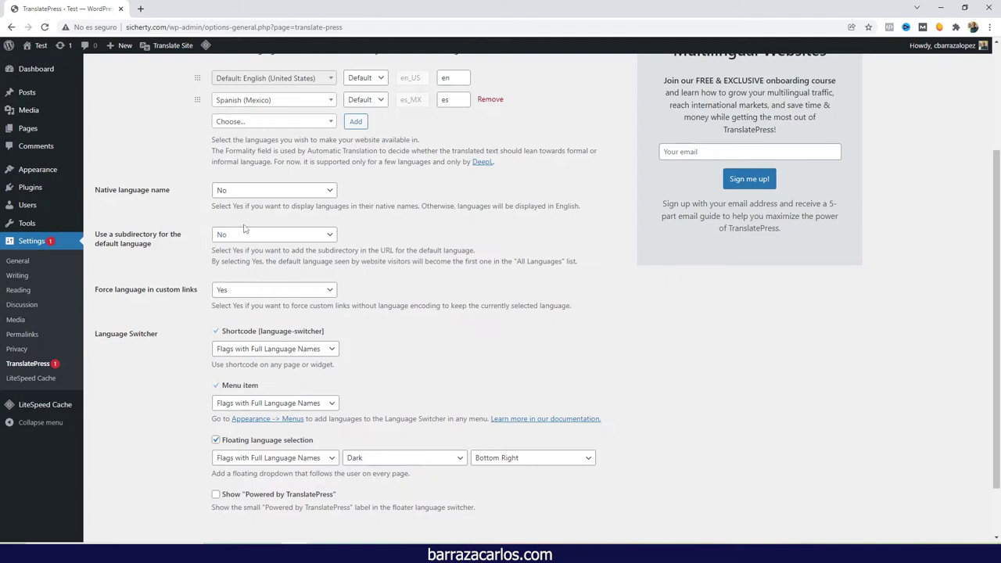
{"action": "scroll", "coordinate": [345, 242], "scroll_direction": "down", "scroll_amount": 2}
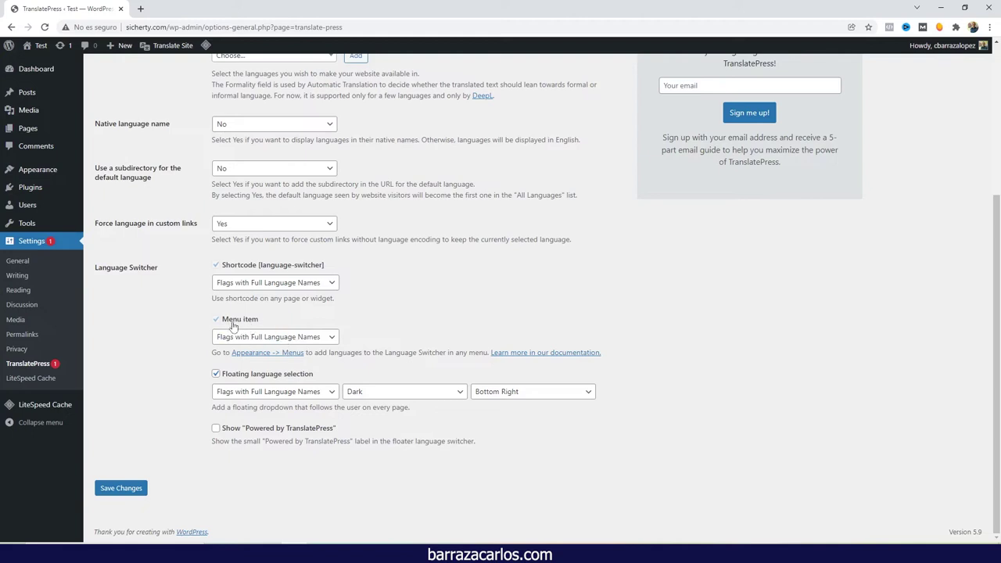
{"action": "left_click", "coordinate": [268, 392]}
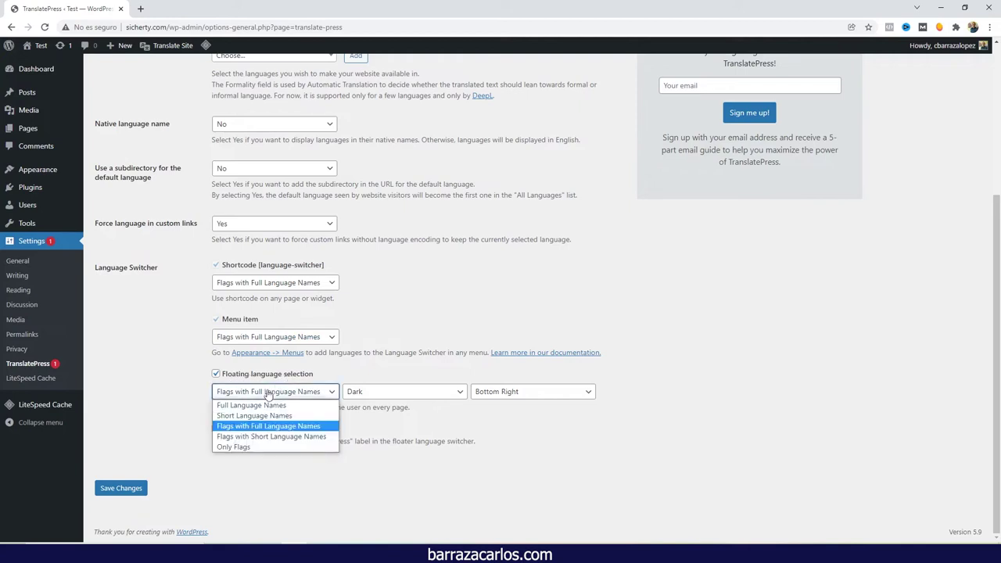
{"action": "left_click", "coordinate": [300, 448]}
{"action": "left_click", "coordinate": [372, 392]}
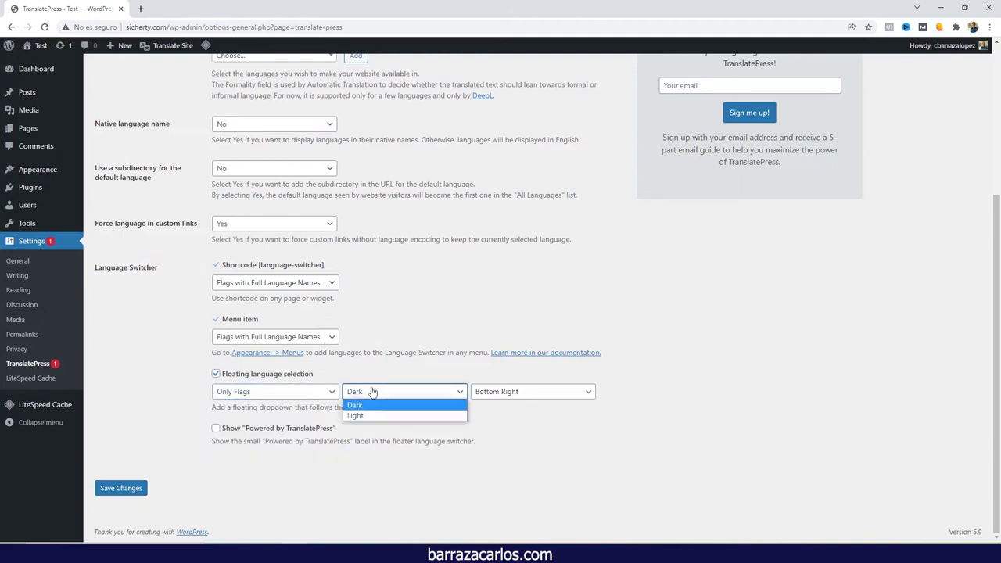
{"action": "left_click", "coordinate": [374, 417]}
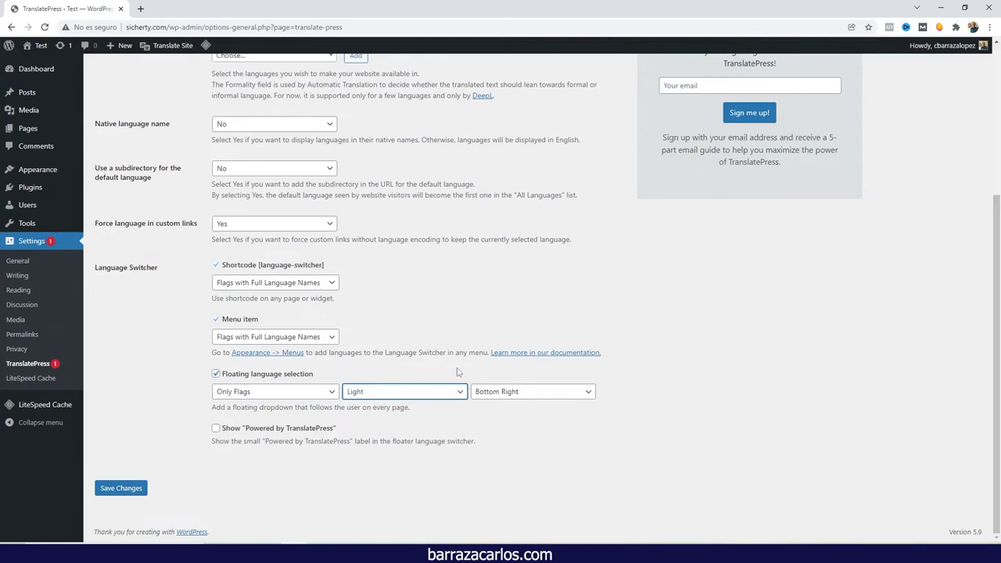
{"action": "double_click", "coordinate": [501, 397]}
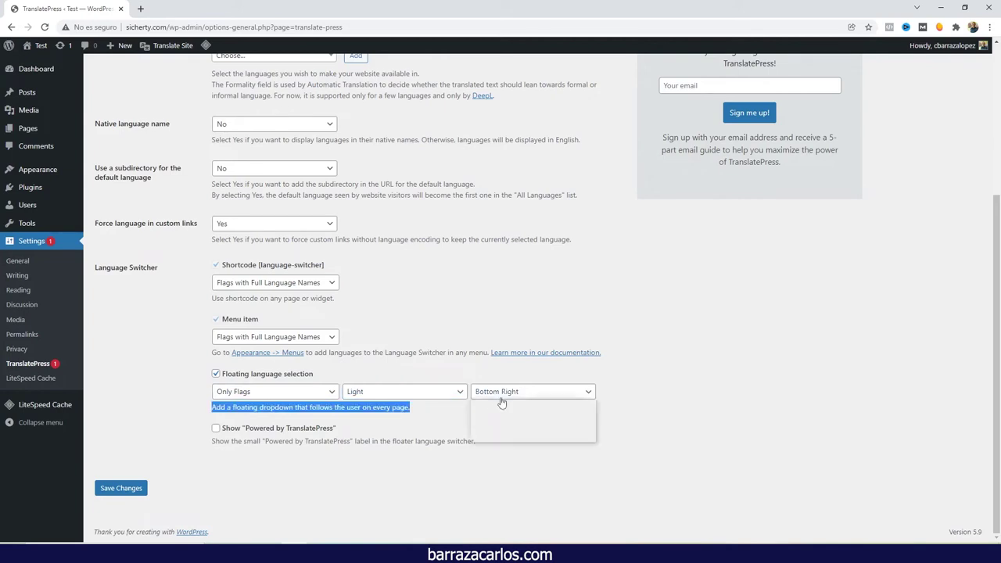
{"action": "left_click", "coordinate": [454, 432]}
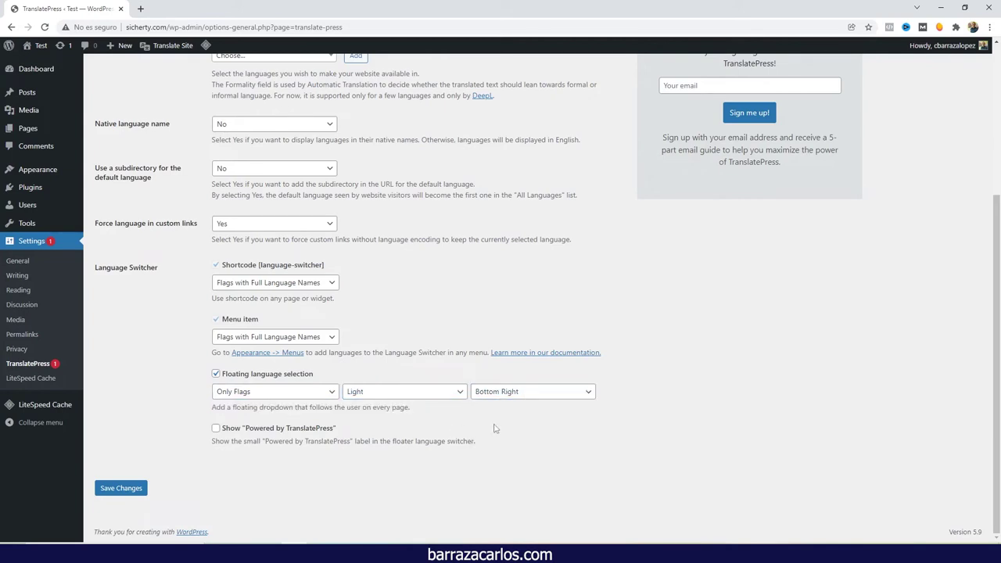
{"action": "left_click", "coordinate": [121, 489]}
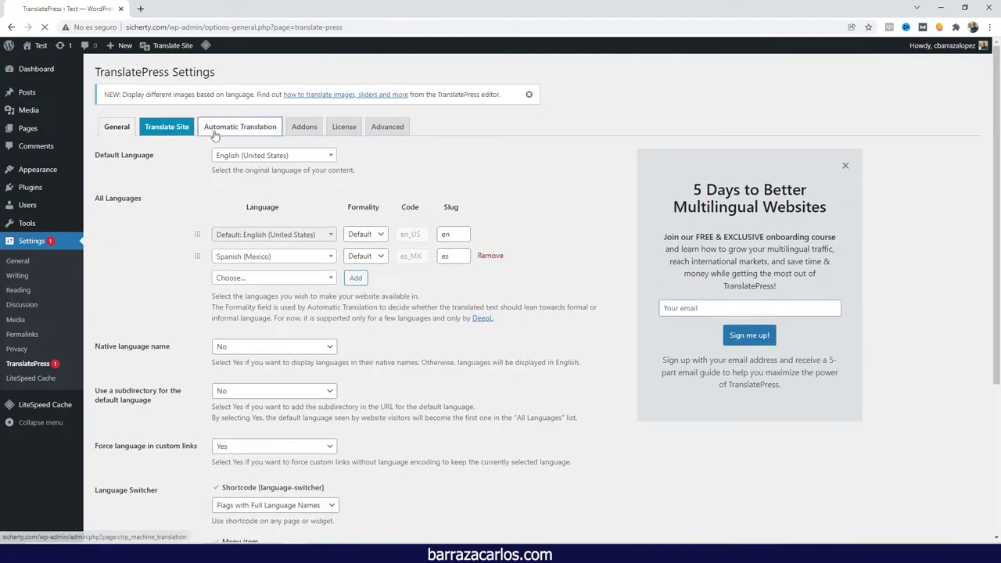
Examine the automatic translation options by enabling the feature and viewing the Google Translate v2 and DeepL engines, then return to the general settings without saving
{"action": "left_click", "coordinate": [216, 133]}
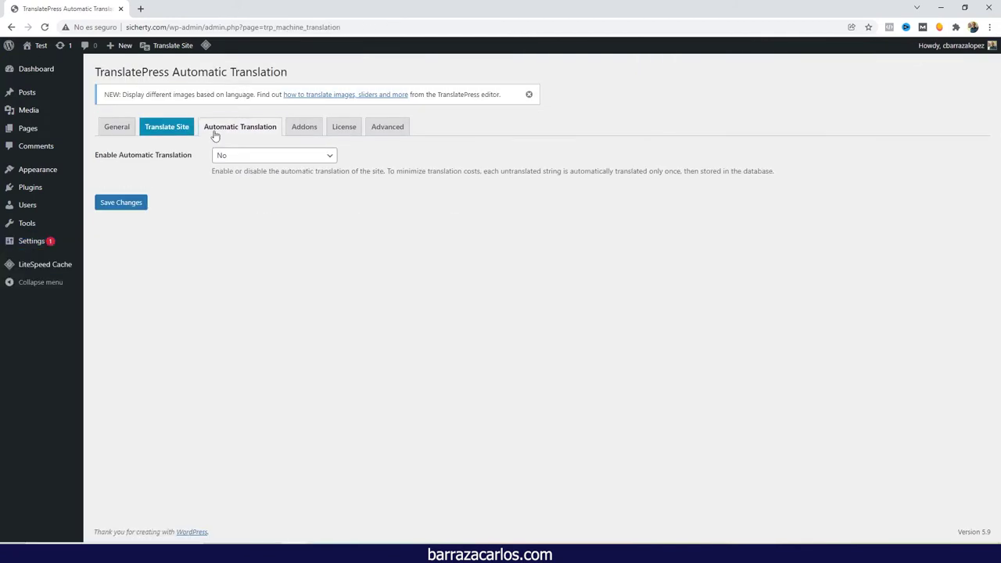
{"action": "left_click", "coordinate": [221, 156]}
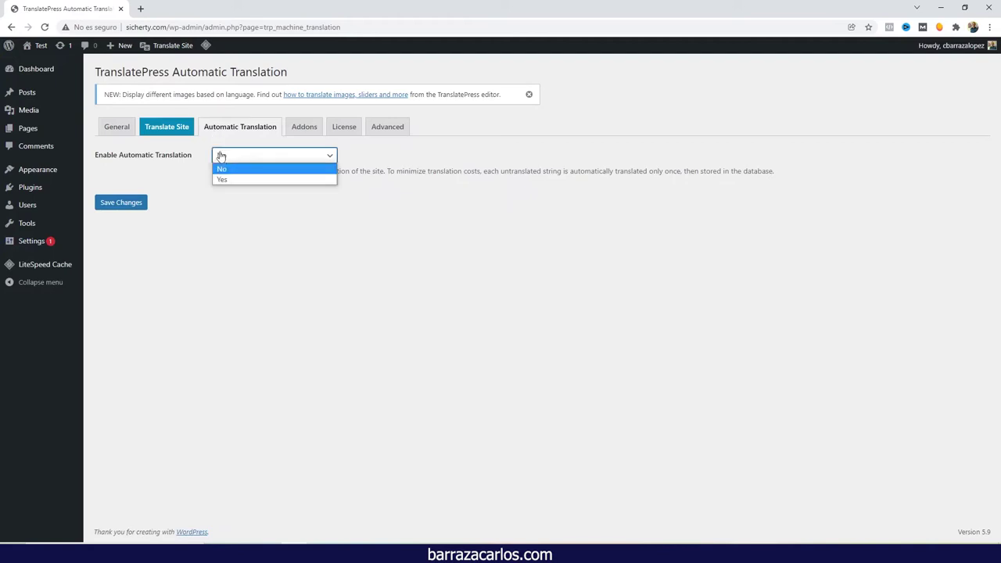
{"action": "left_click", "coordinate": [220, 179]}
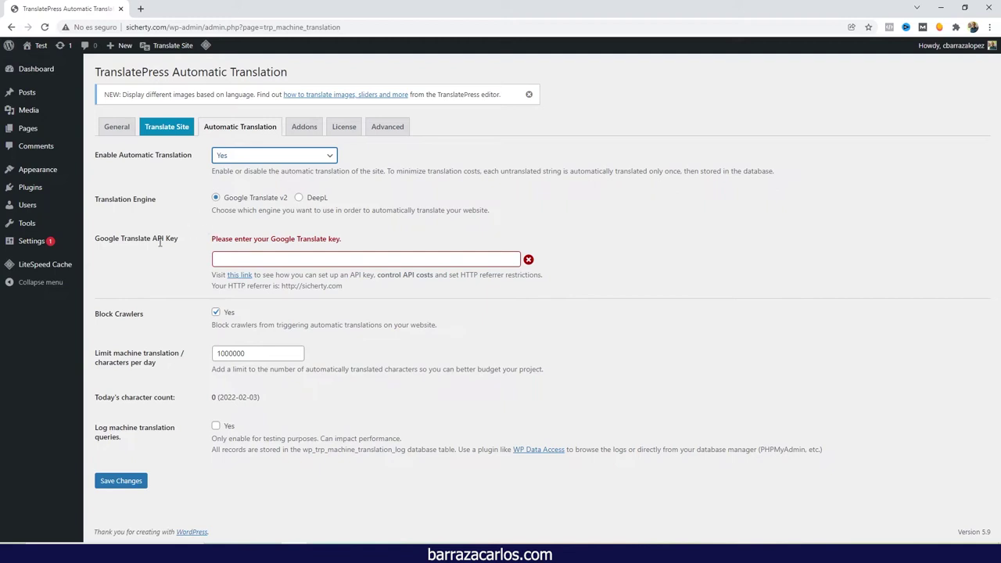
{"action": "left_click", "coordinate": [299, 198]}
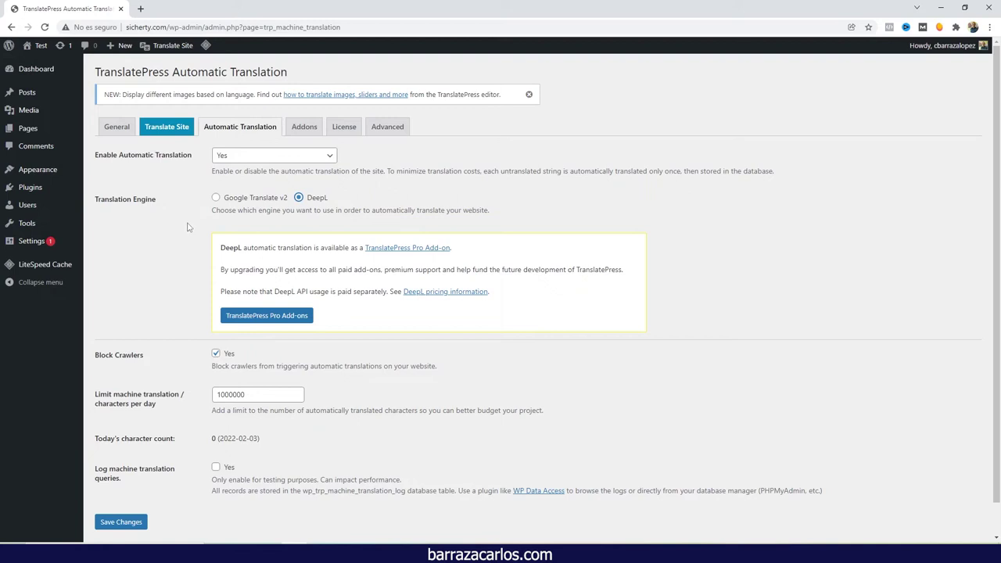
{"action": "left_click", "coordinate": [124, 131]}
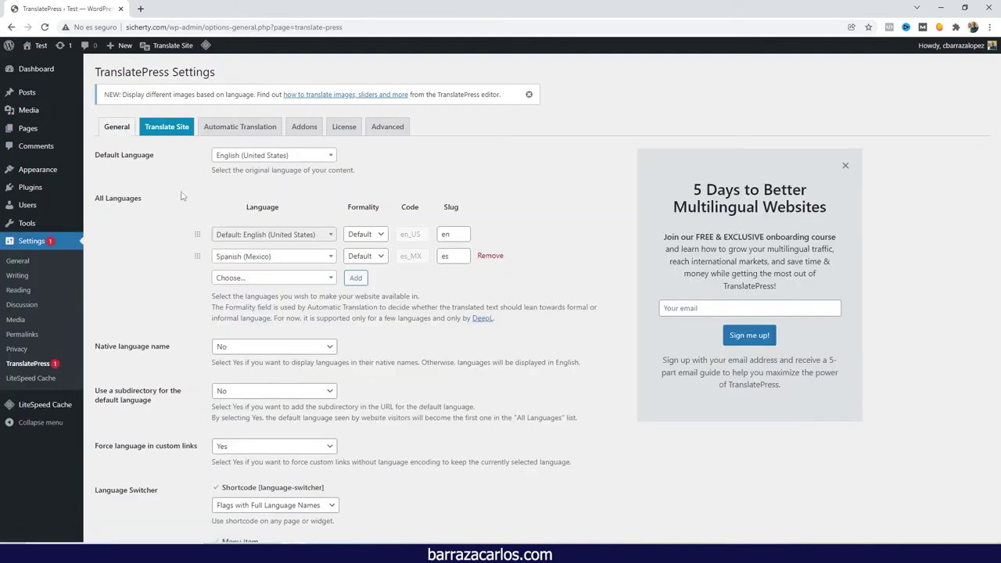
Add the Opposite Language and Current Language switcher items to the Main Menu
{"action": "mouse_move", "coordinate": [34, 169]}
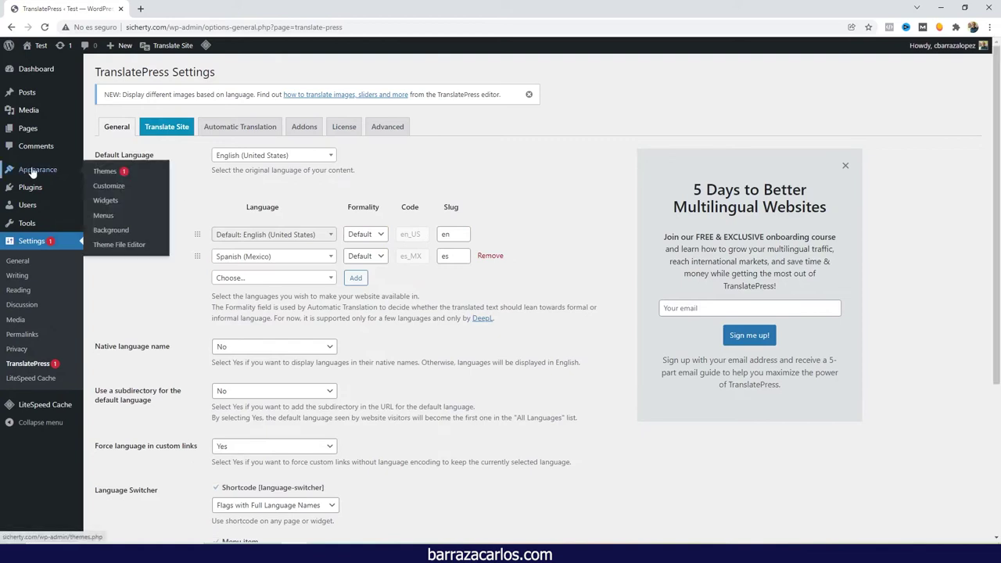
{"action": "left_click", "coordinate": [104, 216]}
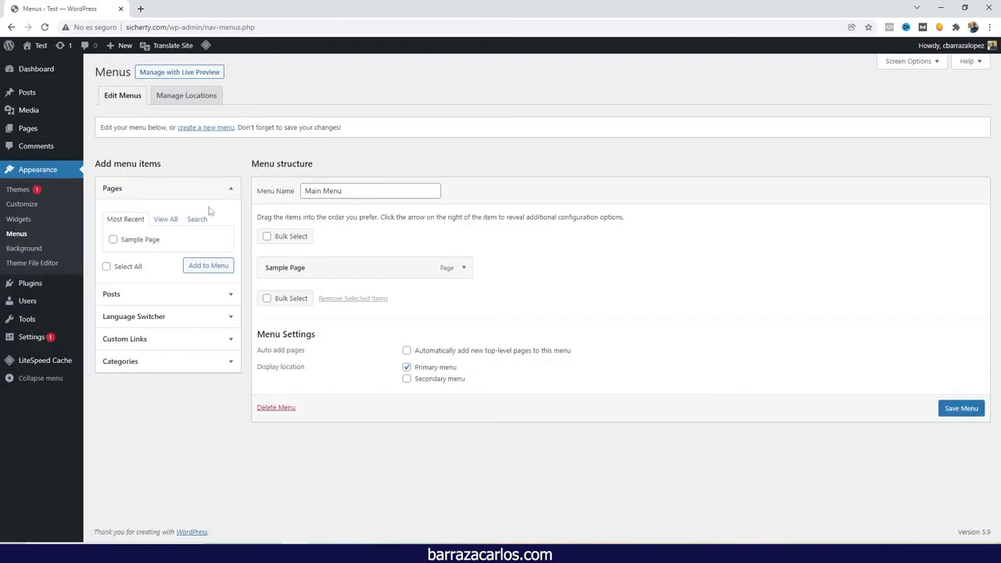
{"action": "left_click", "coordinate": [144, 318]}
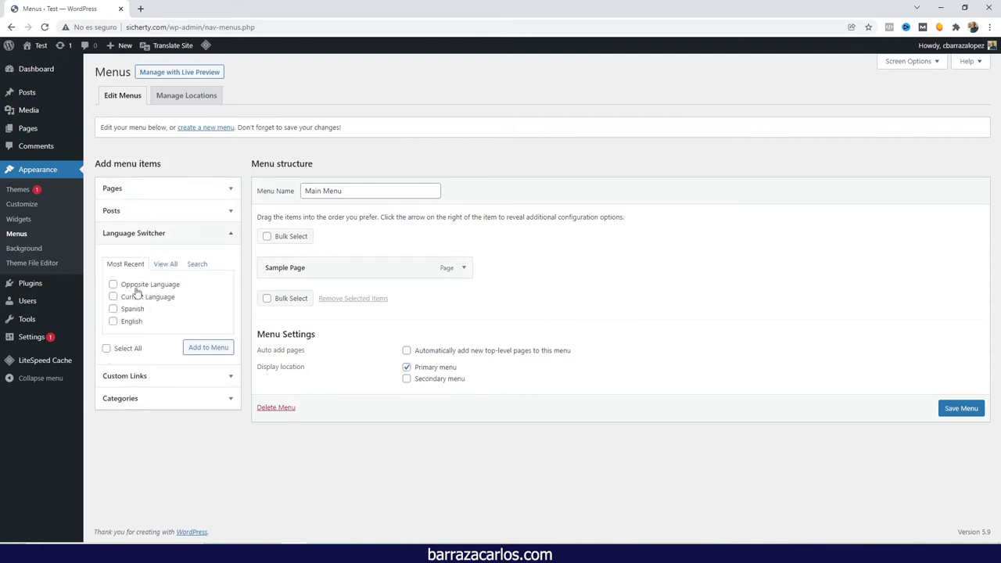
{"action": "left_click", "coordinate": [113, 296]}
{"action": "left_click", "coordinate": [112, 284]}
{"action": "left_click", "coordinate": [192, 350]}
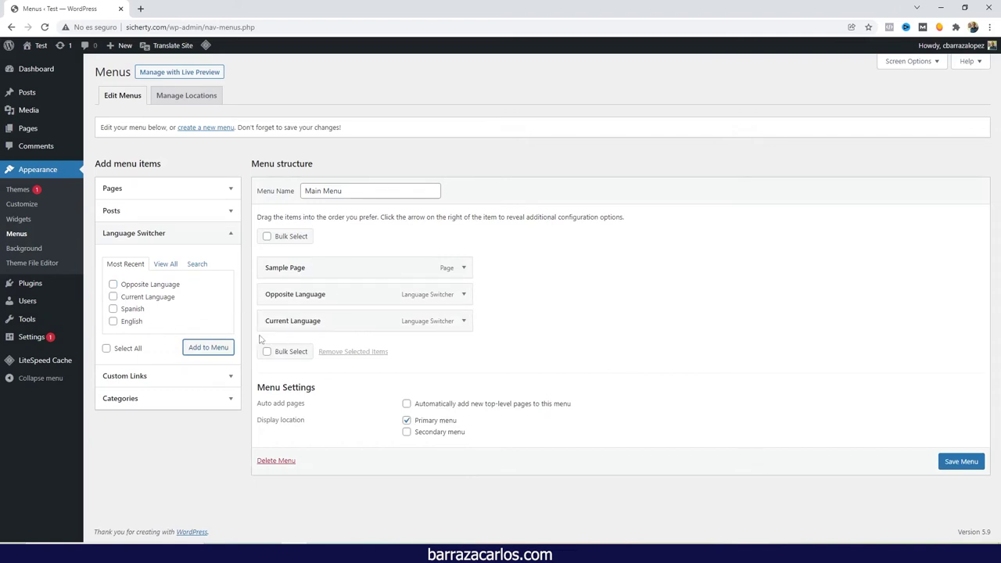
Add a custom link with URL # and link text "Language" to the Main Menu
{"action": "left_click", "coordinate": [155, 376]}
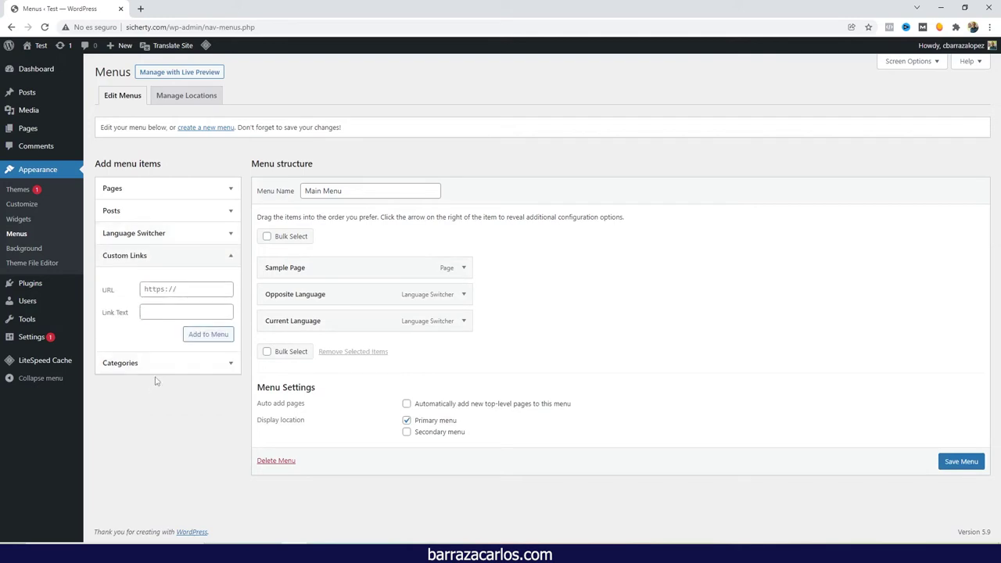
{"action": "left_click", "coordinate": [181, 291]}
{"action": "type", "text": "#"}
{"action": "left_click", "coordinate": [170, 307]}
{"action": "type", "text": "Language"}
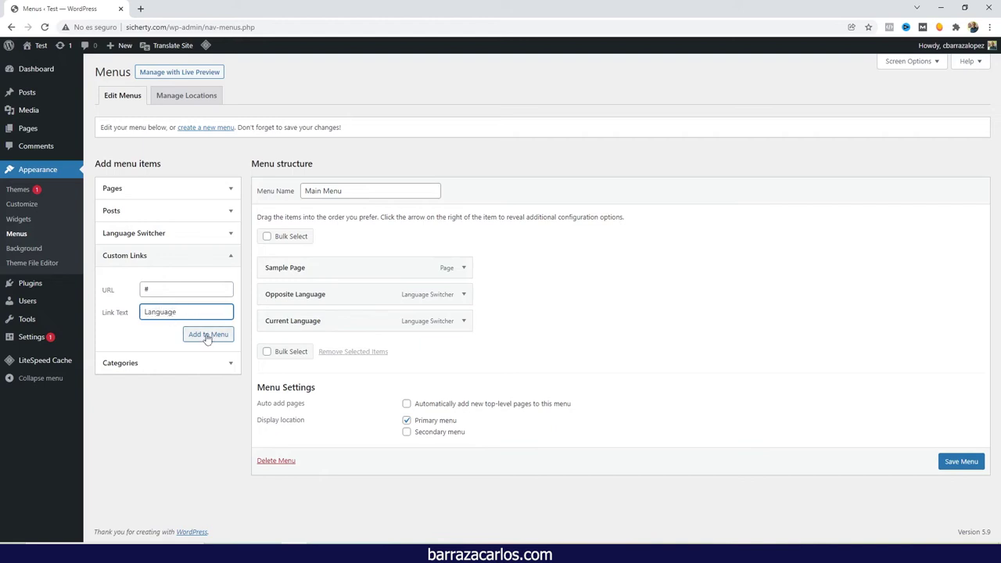
{"action": "left_click", "coordinate": [205, 336]}
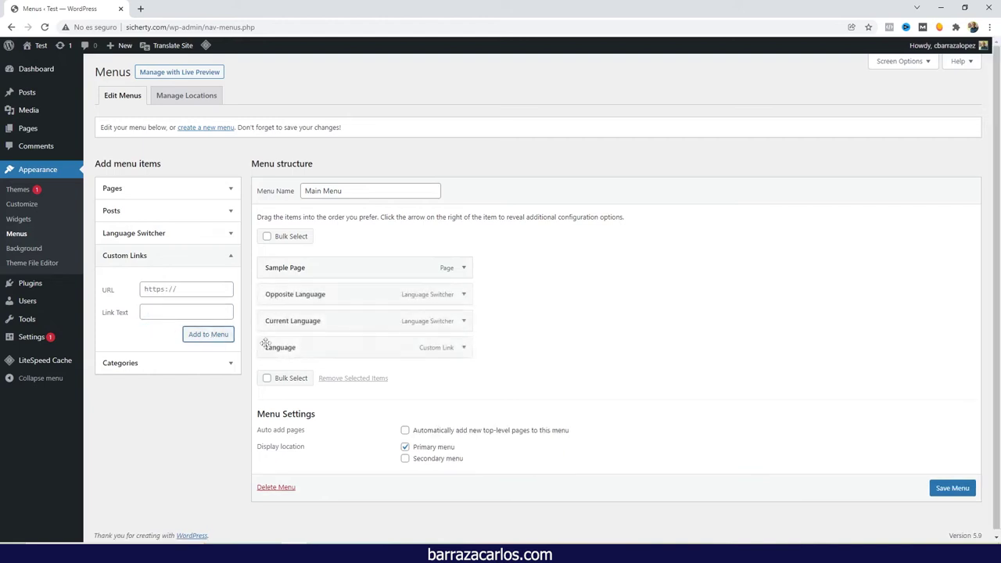
Add the Spanish and English language switcher items, nest both as sub items under Language, and save the Main Menu
{"action": "left_click", "coordinate": [185, 233]}
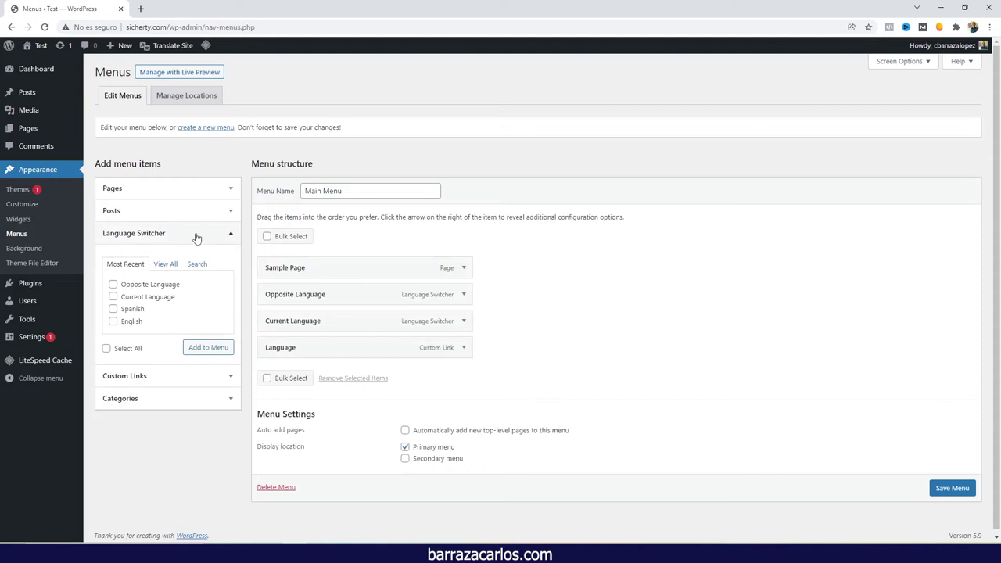
{"action": "left_click", "coordinate": [114, 310]}
{"action": "left_click", "coordinate": [114, 321]}
{"action": "left_click", "coordinate": [197, 348]}
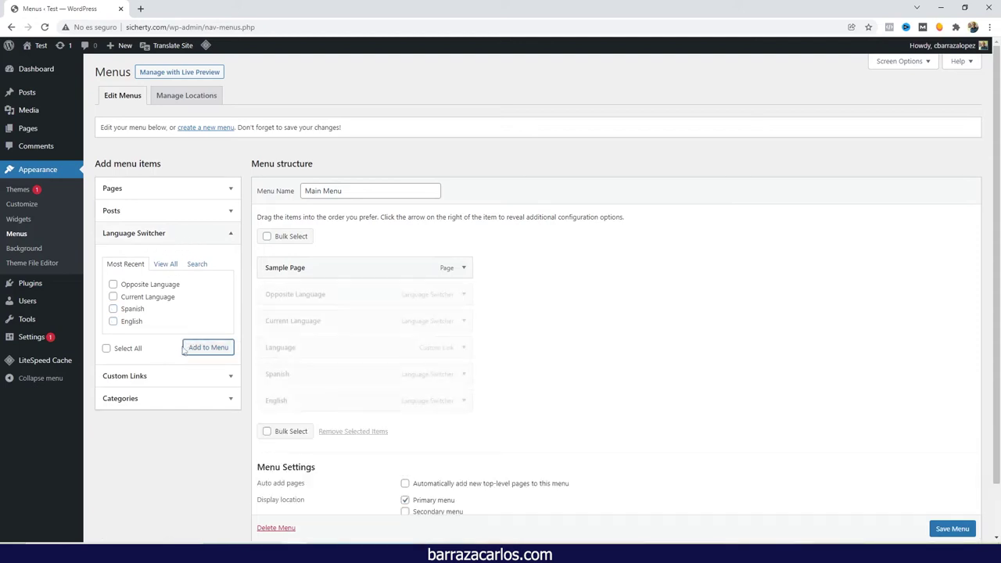
{"action": "mouse_move", "coordinate": [295, 380]}
{"action": "left_mouse_down"}
{"action": "mouse_move", "coordinate": [286, 377]}
{"action": "mouse_move", "coordinate": [308, 381]}
{"action": "left_mouse_up"}
{"action": "left_click_drag", "start_coordinate": [280, 402], "coordinate": [302, 408]}
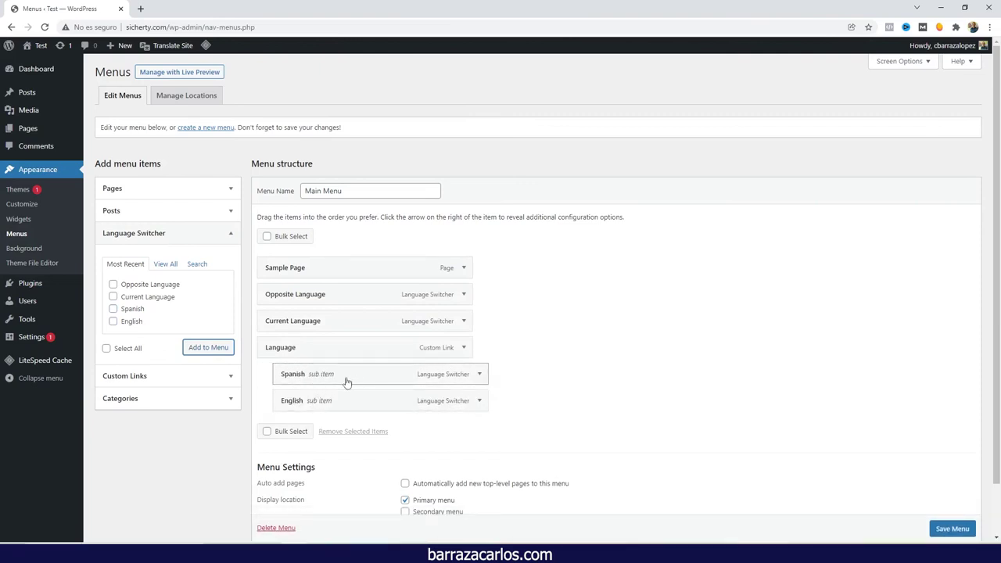
{"action": "scroll", "coordinate": [963, 526], "scroll_direction": "down", "scroll_amount": 1}
{"action": "left_click", "coordinate": [965, 522]}
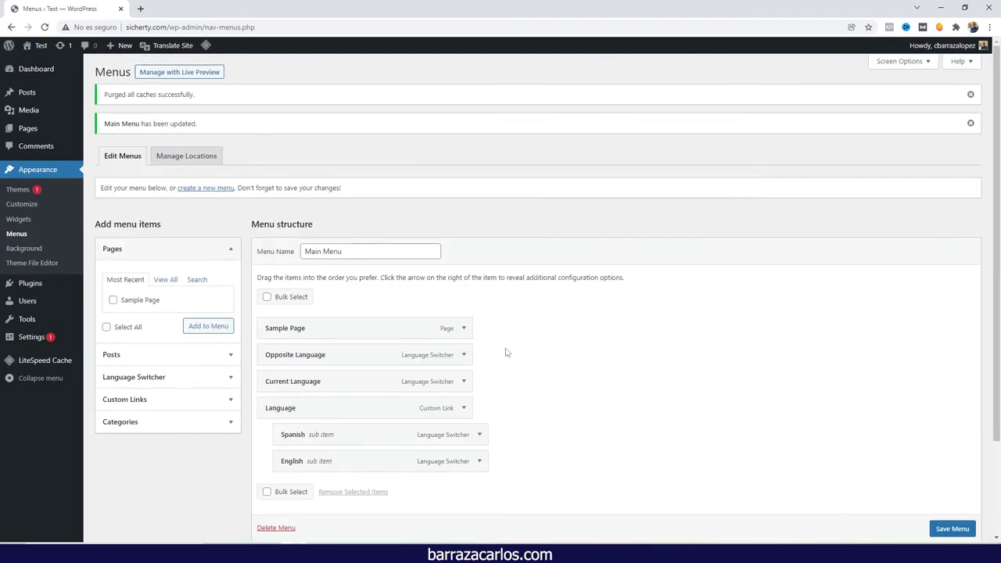
Visit the site to check the language items in the menu and the floating switcher, and read through the Sample Page
{"action": "left_click", "coordinate": [36, 65]}
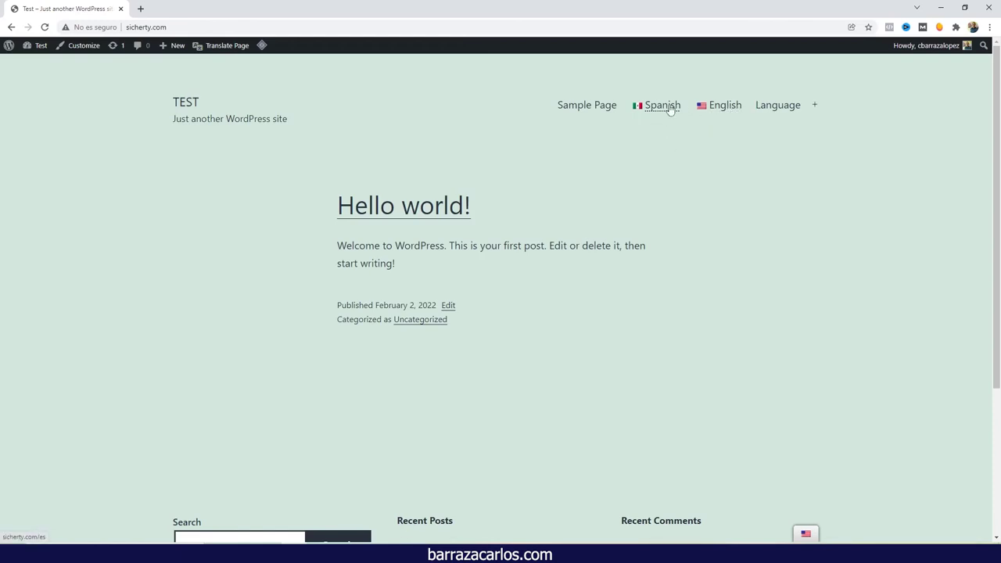
{"action": "mouse_move", "coordinate": [780, 117]}
{"action": "mouse_move", "coordinate": [811, 539]}
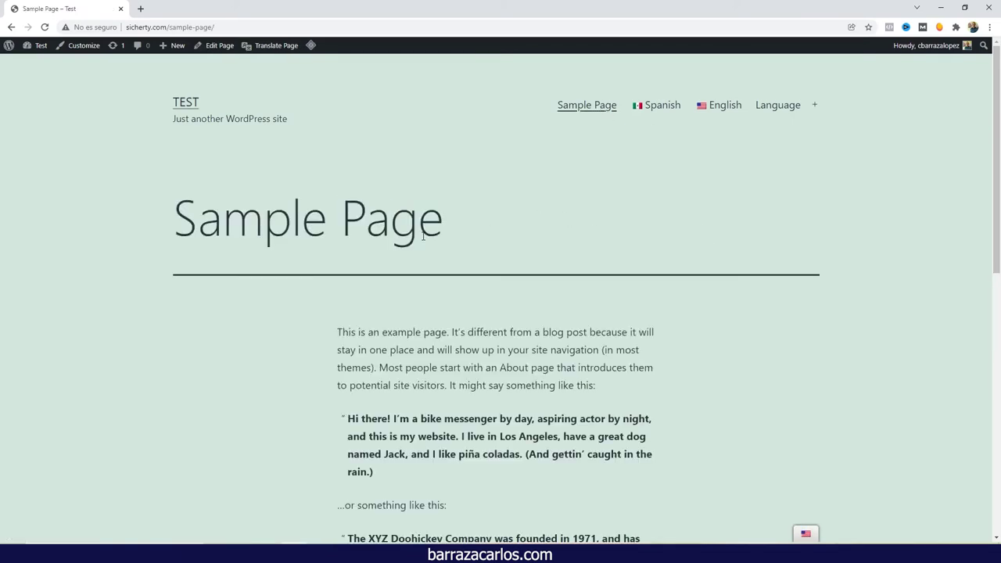
{"action": "scroll", "coordinate": [406, 338], "scroll_direction": "down", "scroll_amount": 3}
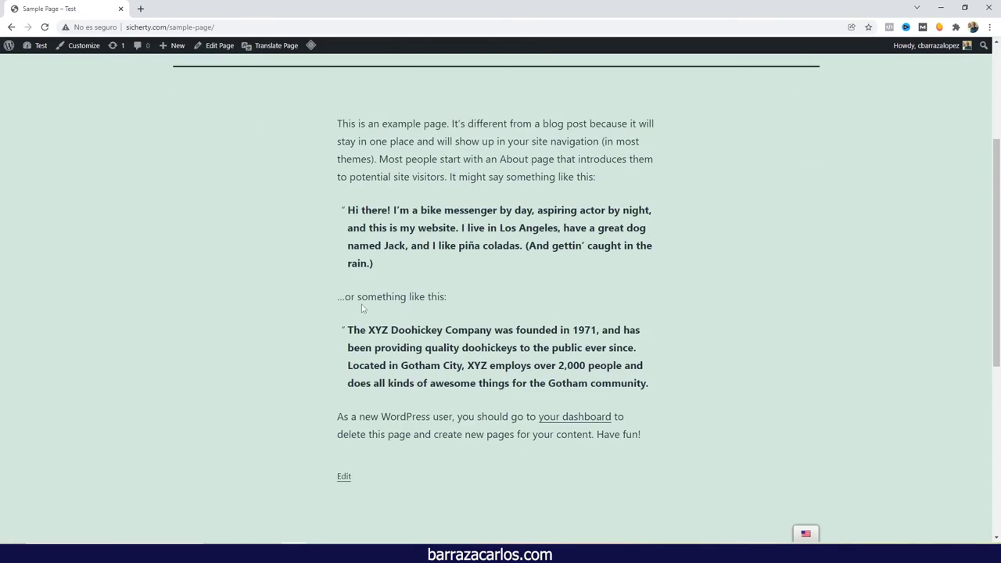
{"action": "scroll", "coordinate": [361, 309], "scroll_direction": "up", "scroll_amount": 3}
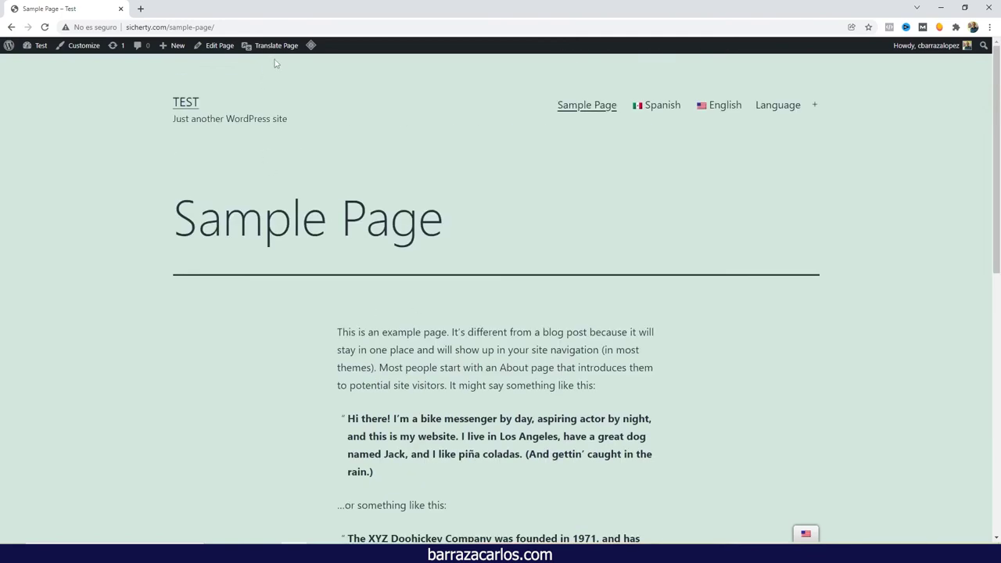
Open the Sample Page in the translation editor, enter "Página de ejemplos" as the title's Spanish translation, and save it
{"action": "mouse_move", "coordinate": [273, 52]}
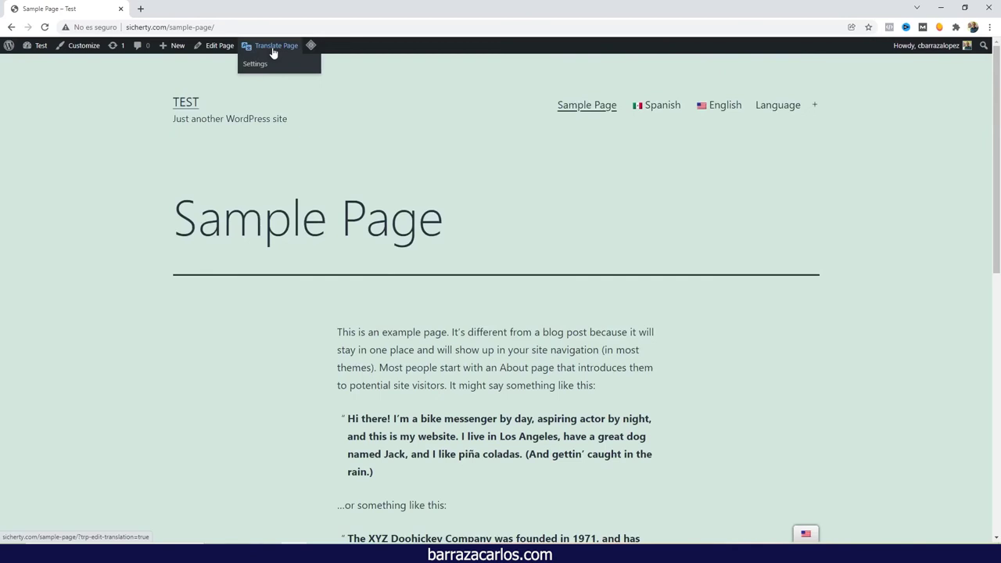
{"action": "left_click", "coordinate": [273, 49]}
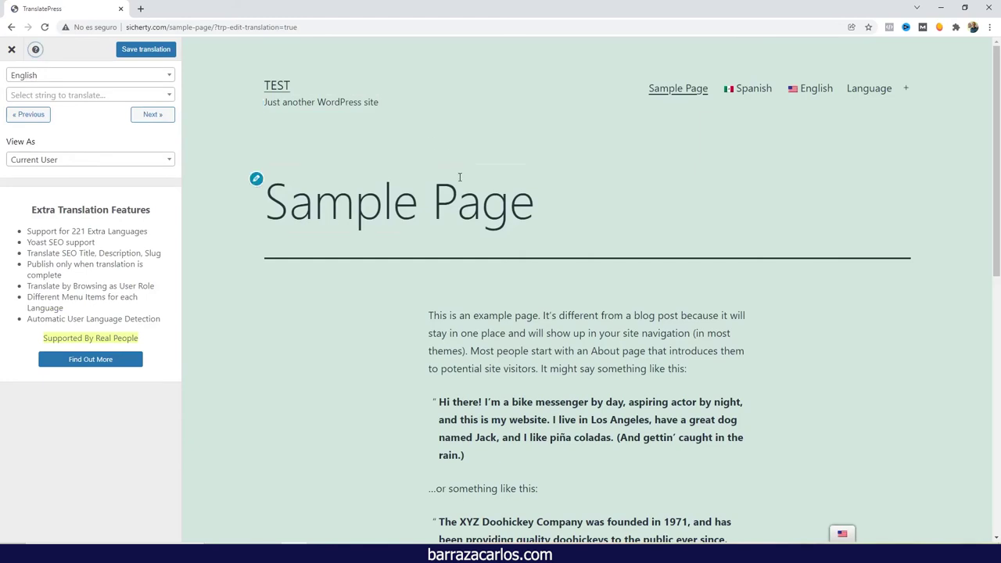
{"action": "left_click", "coordinate": [257, 180]}
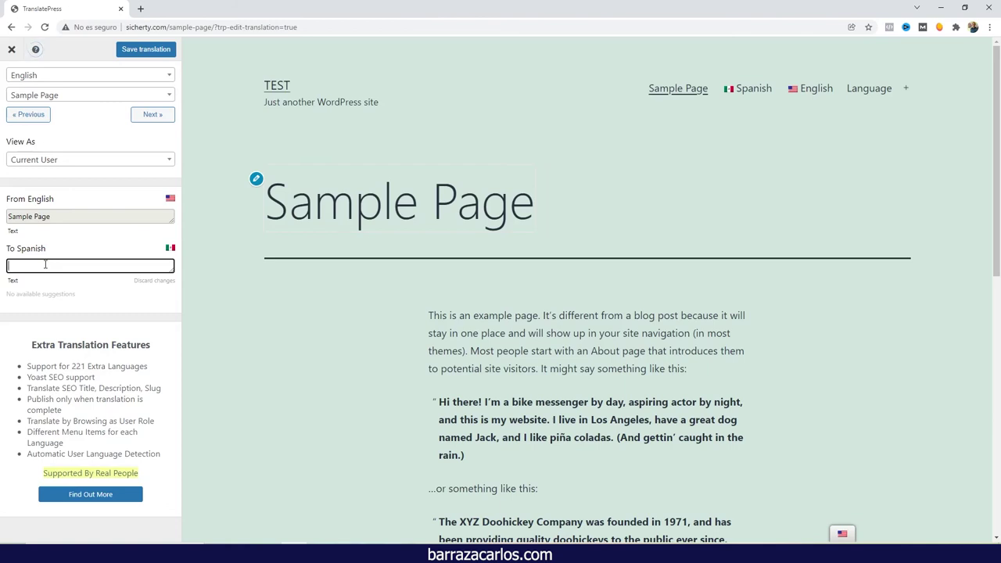
{"action": "type", "text": "Página de ejemplos"}
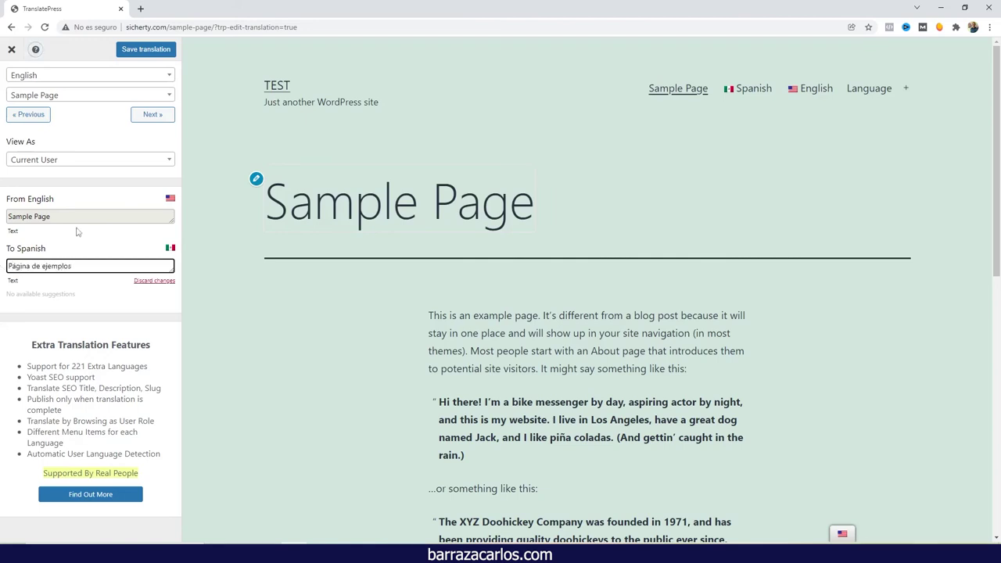
{"action": "left_click", "coordinate": [168, 47]}
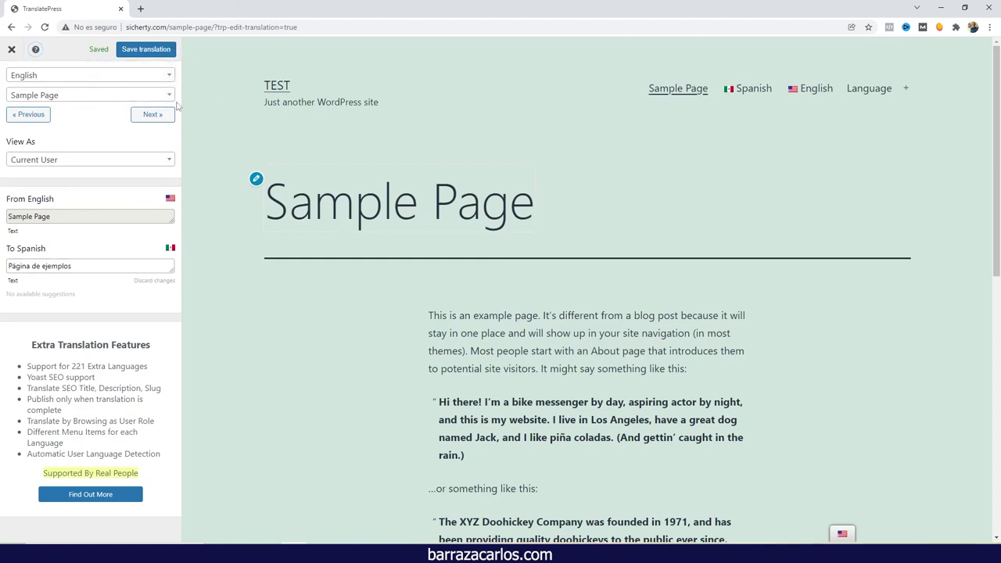
Translate the string "Just another WordPress site" to Spanish as "Solo un sitio más de Wordpress" and save the translation
{"action": "left_click", "coordinate": [138, 95]}
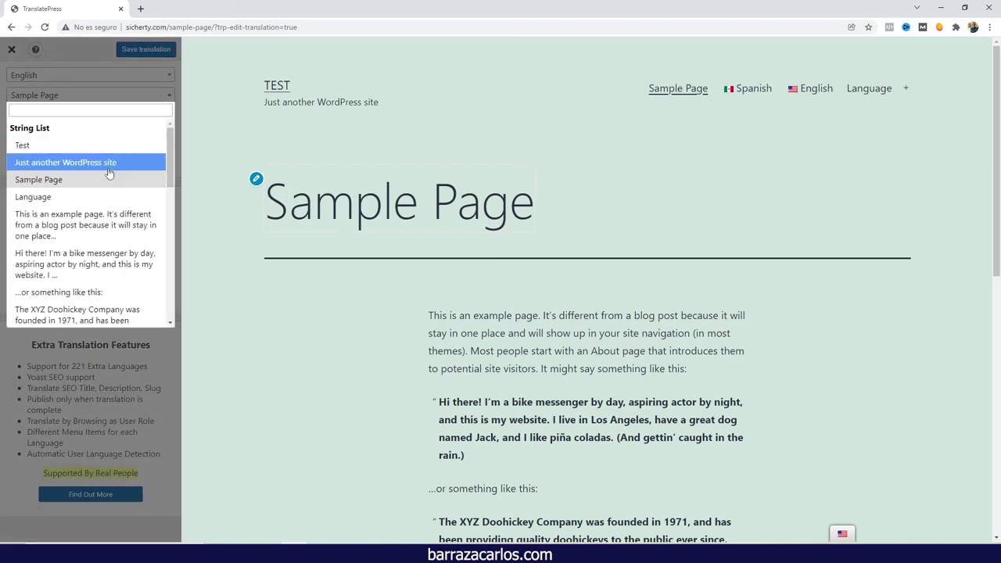
{"action": "left_click", "coordinate": [110, 163]}
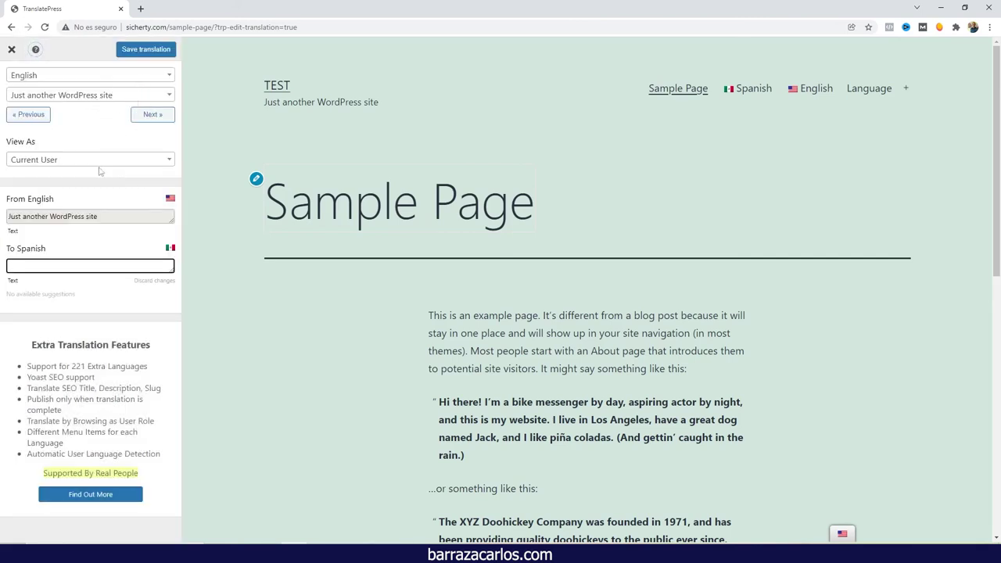
{"action": "type", "text": "Solo un sitio más de Wordpress"}
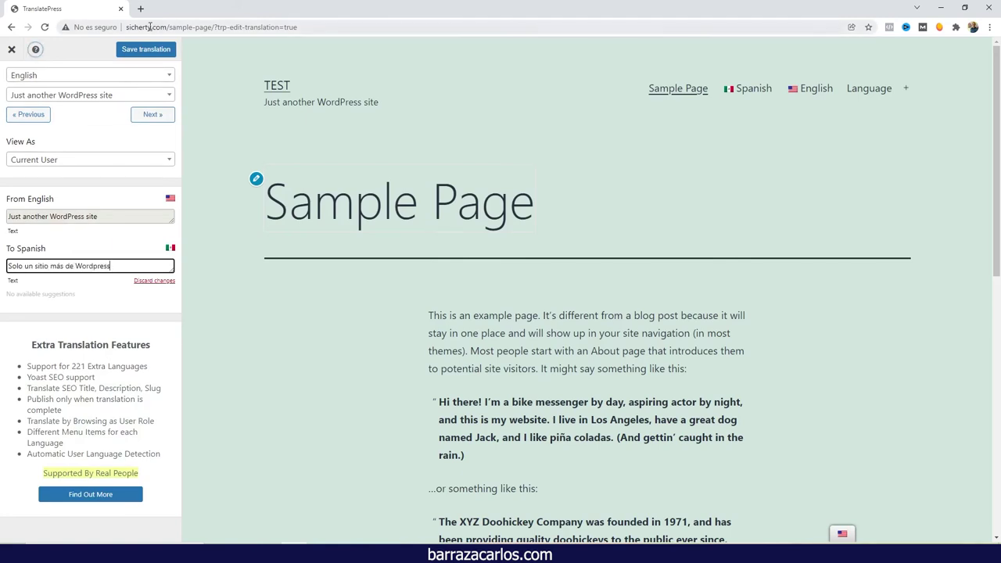
{"action": "left_click", "coordinate": [133, 52]}
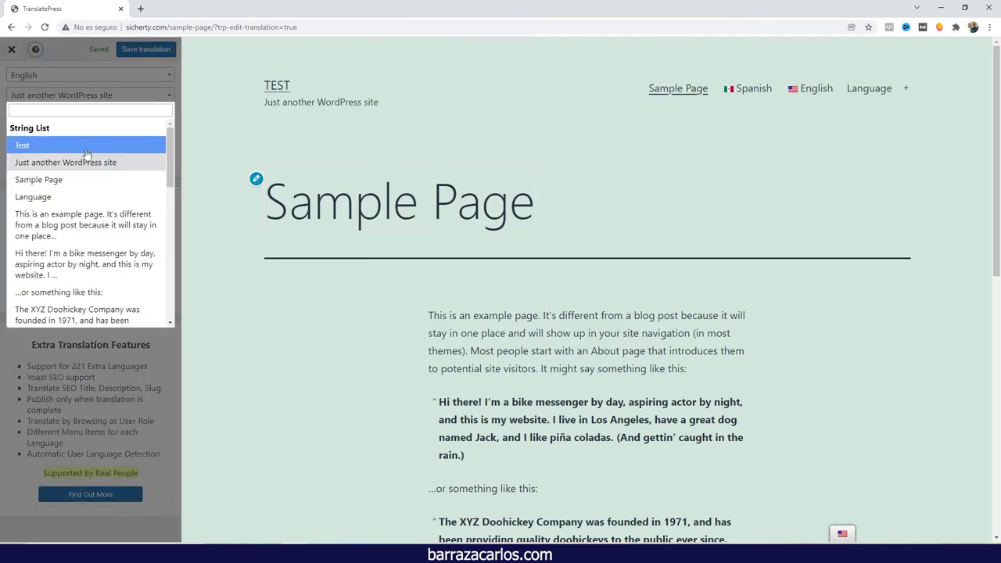
Translate the site title string "Test" to Spanish as "Prueba" and save the translation
{"action": "left_click", "coordinate": [83, 145]}
{"action": "type", "text": "Prueba"}
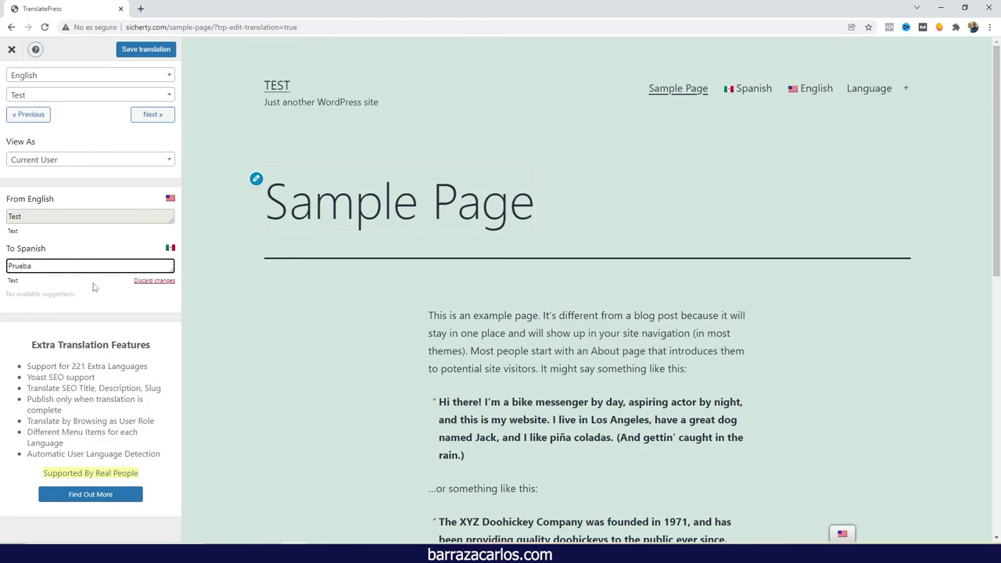
{"action": "left_click", "coordinate": [148, 53]}
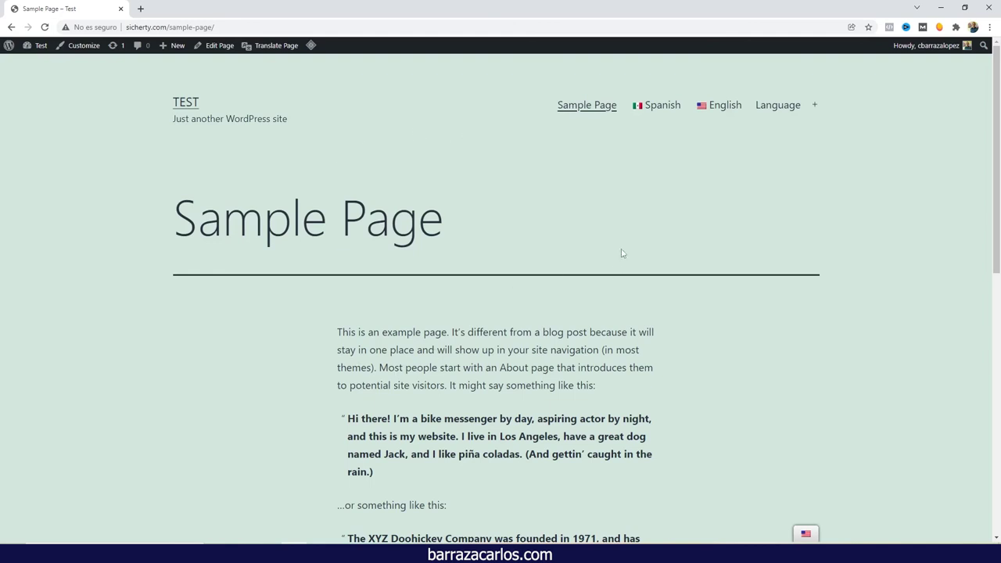
Switch the Sample Page to Spanish and examine its translated text and the language code and slug in its URL
{"action": "left_click", "coordinate": [665, 117]}
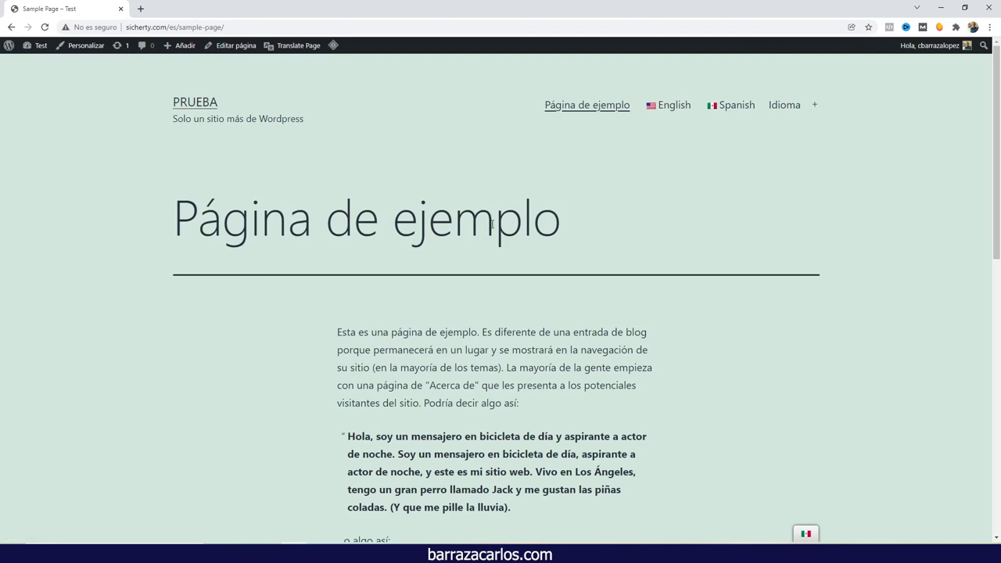
{"action": "scroll", "coordinate": [501, 319], "scroll_direction": "down", "scroll_amount": 3}
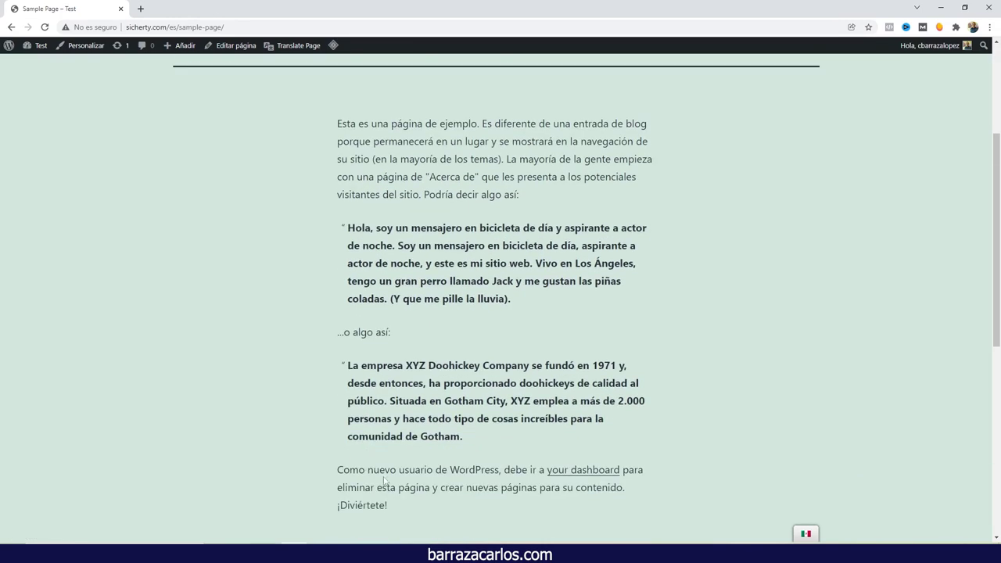
{"action": "scroll", "coordinate": [538, 376], "scroll_direction": "up", "scroll_amount": 3}
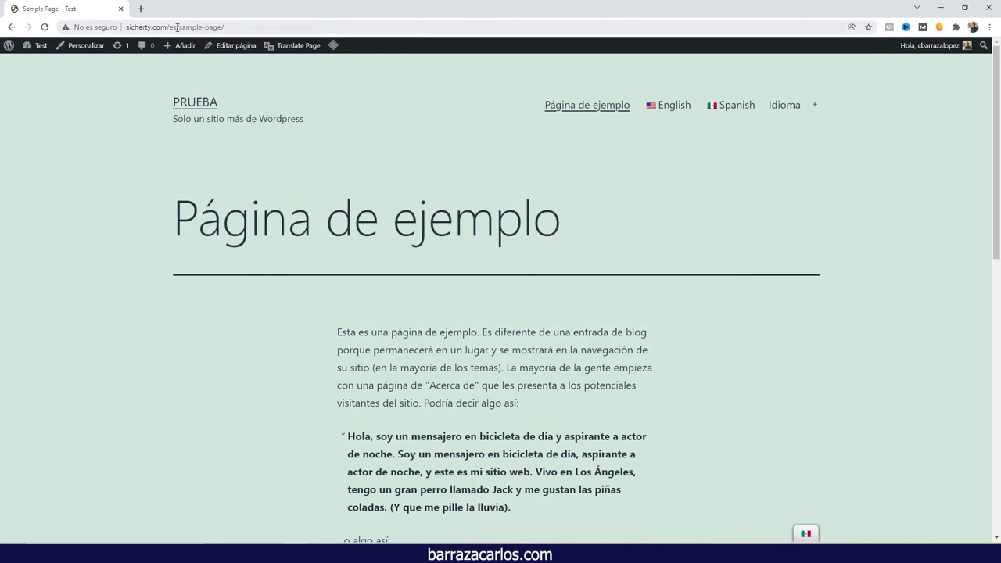
{"action": "left_click_drag", "start_coordinate": [180, 27], "coordinate": [167, 26]}
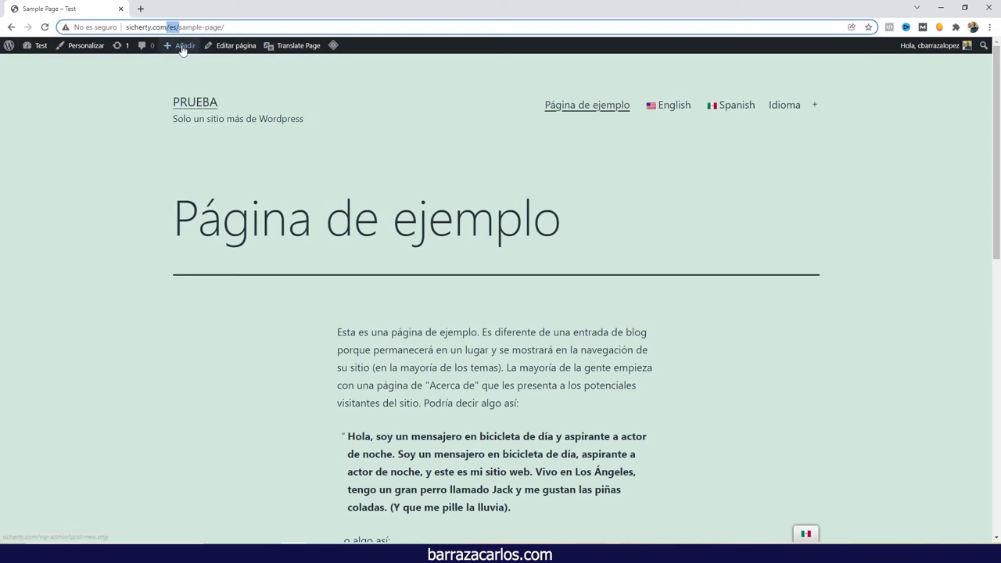
{"action": "left_click", "coordinate": [179, 28]}
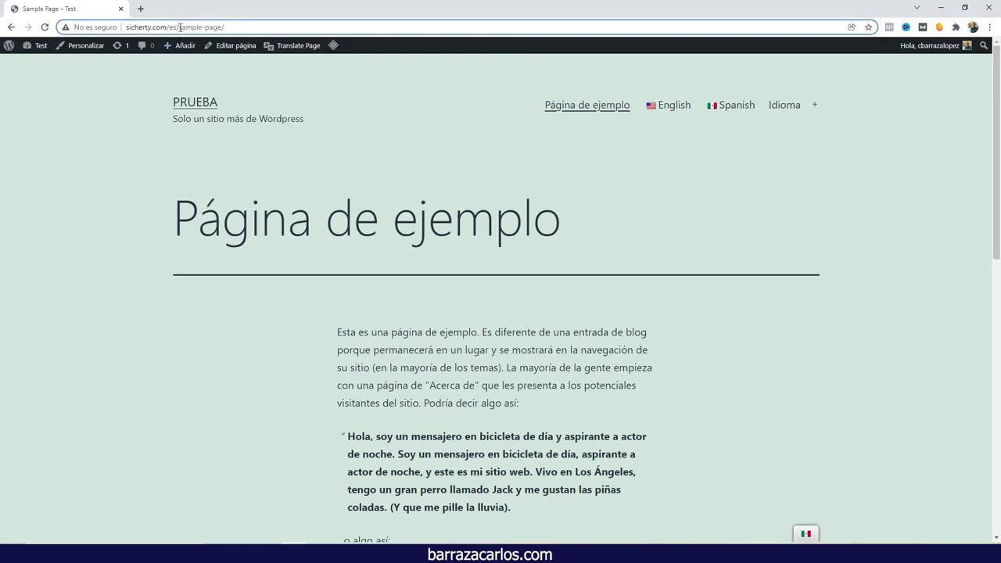
{"action": "left_click_drag", "start_coordinate": [179, 28], "coordinate": [229, 28]}
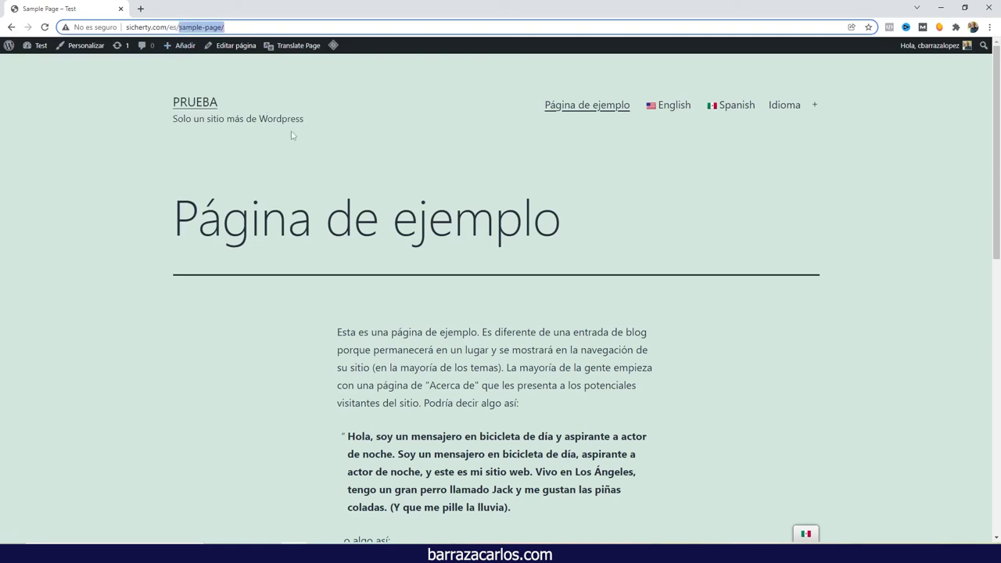
{"action": "left_click", "coordinate": [263, 174]}
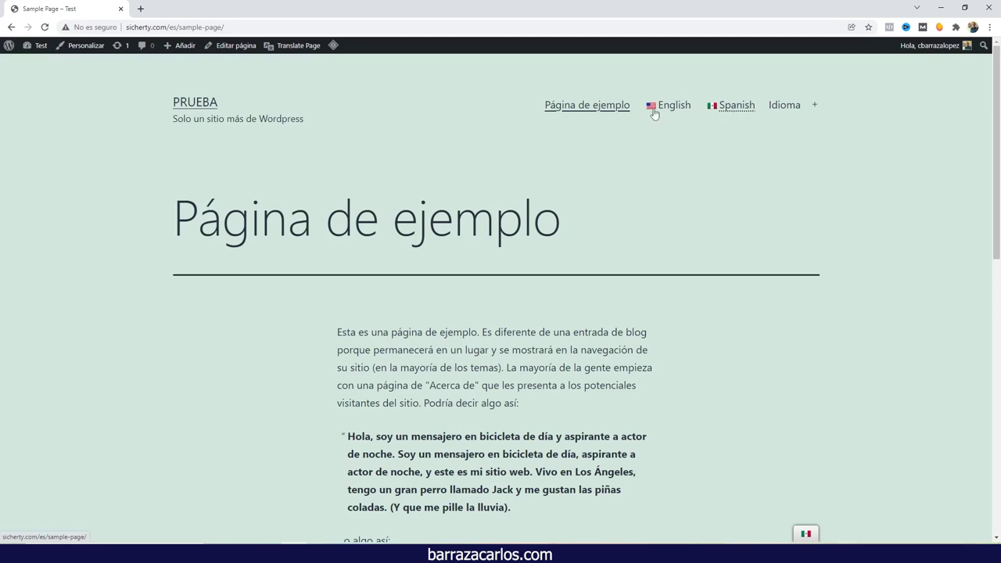
Set the native language name option to Yes in the TranslatePress settings and save the changes
{"action": "left_click", "coordinate": [285, 65]}
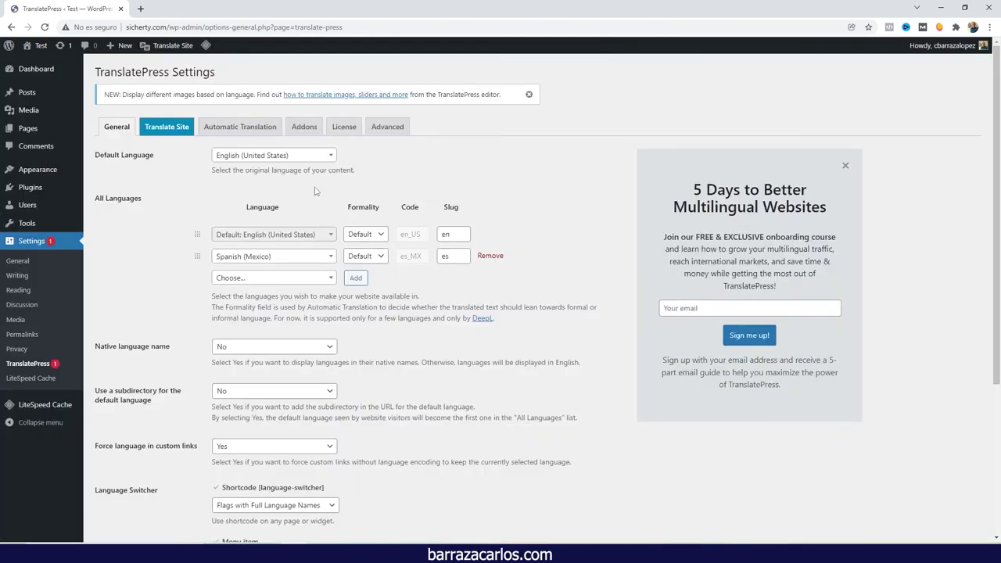
{"action": "left_click", "coordinate": [224, 350]}
{"action": "left_click", "coordinate": [235, 374]}
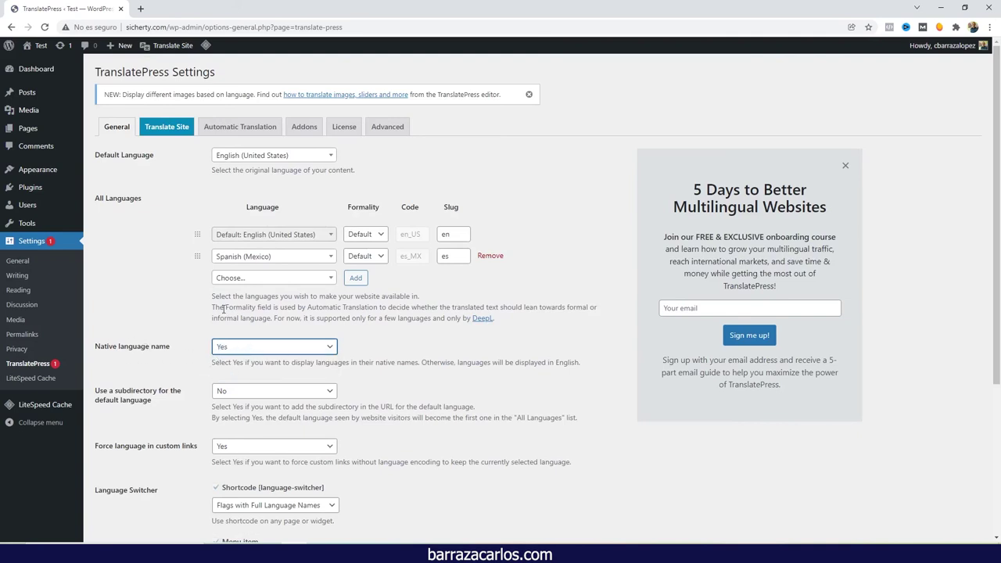
{"action": "scroll", "coordinate": [205, 333], "scroll_direction": "down", "scroll_amount": 1}
{"action": "scroll", "coordinate": [365, 290], "scroll_direction": "down", "scroll_amount": 2}
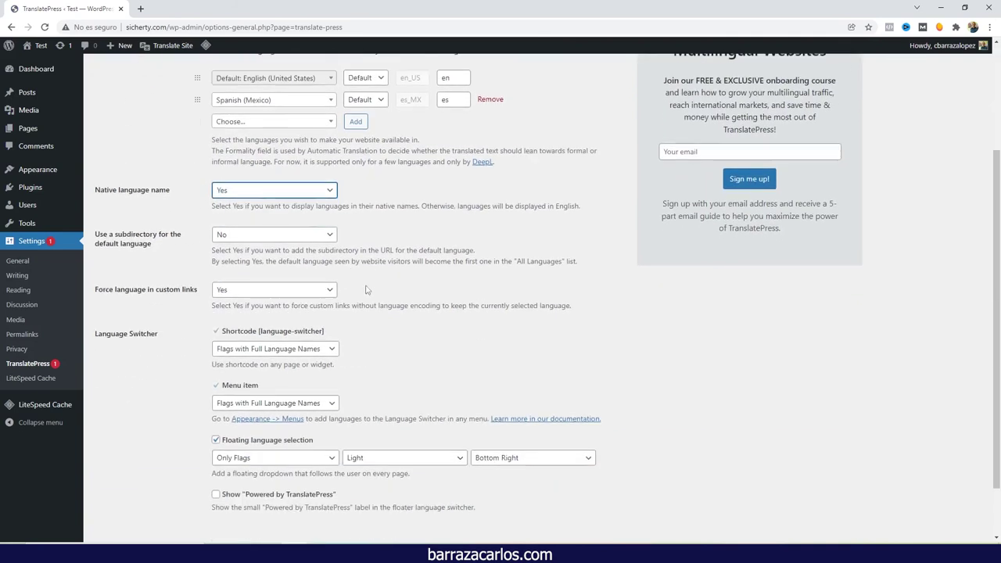
{"action": "left_click", "coordinate": [134, 489]}
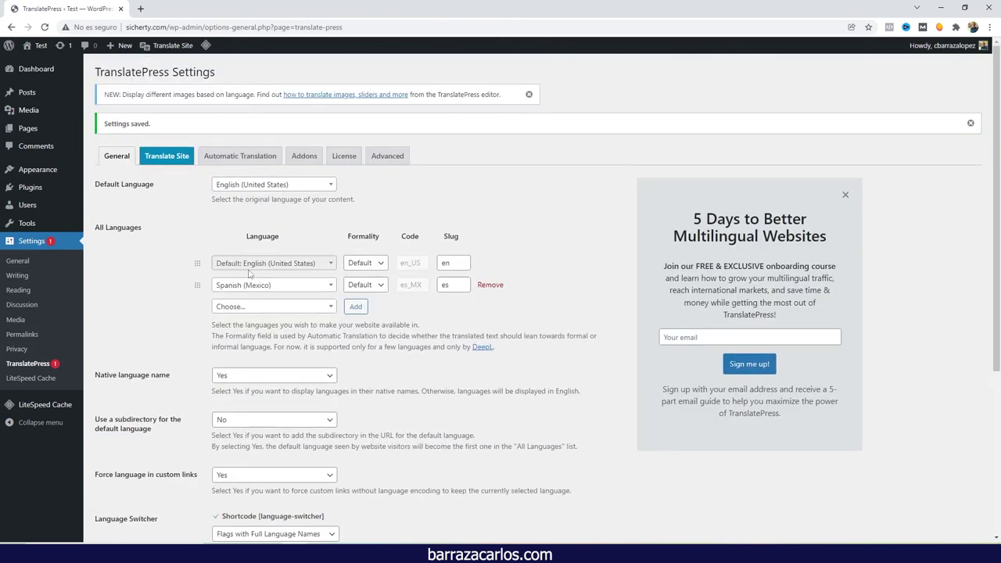
Open the site in a new browser tab and check how the language names appear in the menu
{"action": "right_click", "coordinate": [44, 66]}
{"action": "left_click", "coordinate": [56, 69]}
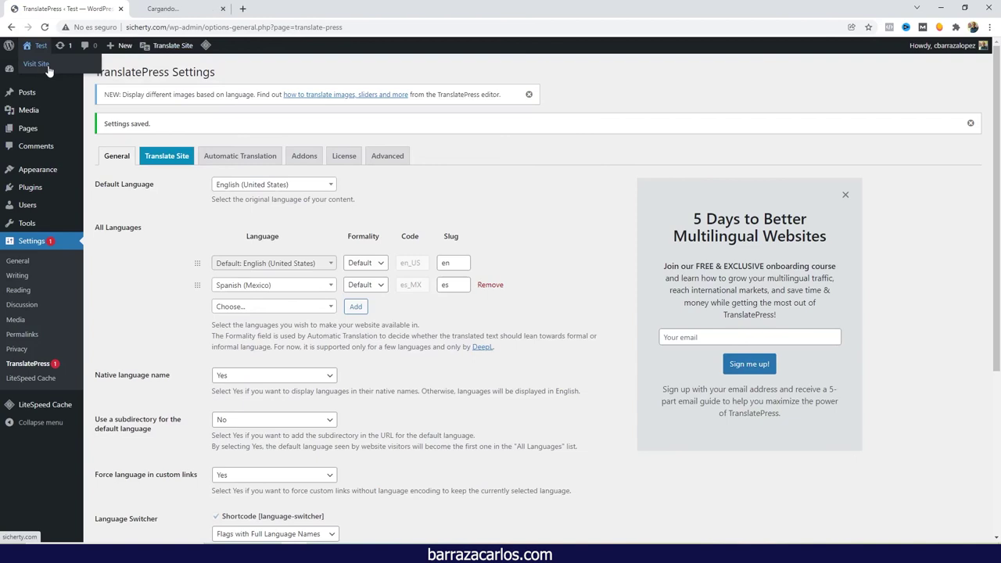
{"action": "left_click", "coordinate": [171, 9]}
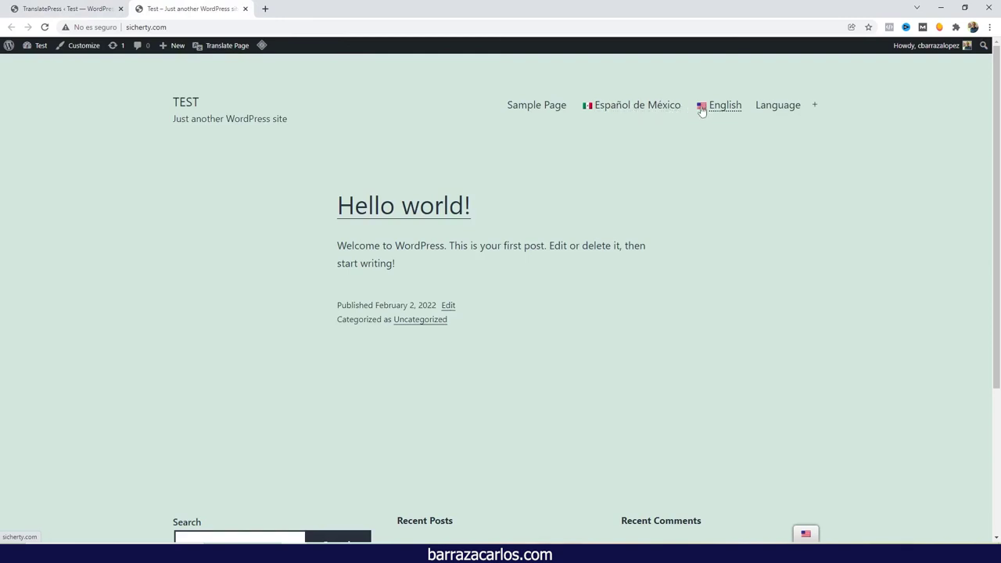
{"action": "left_click", "coordinate": [768, 117]}
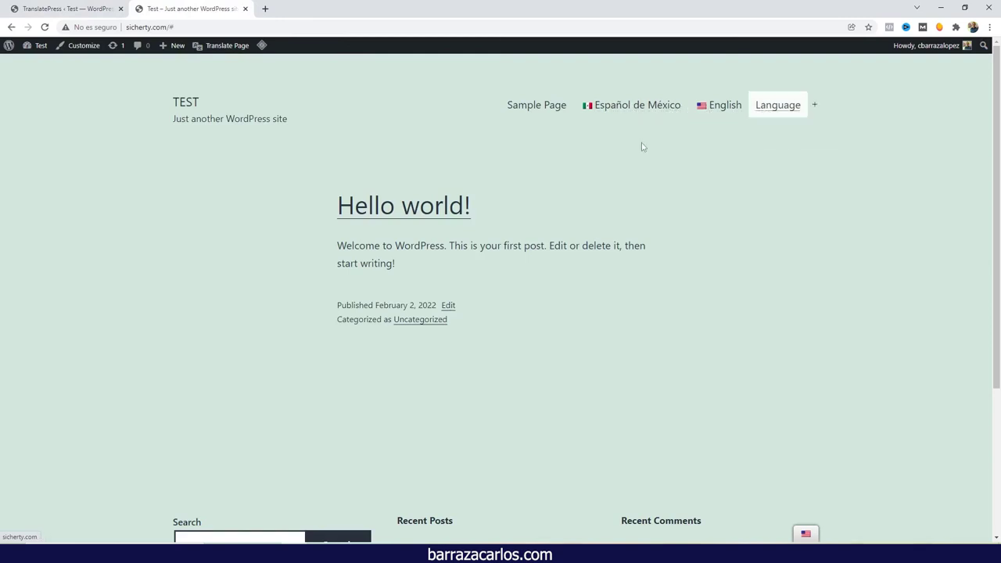
Return the native language name option to No in the TranslatePress settings and save the changes
{"action": "left_click", "coordinate": [70, 9]}
{"action": "left_click", "coordinate": [241, 376]}
{"action": "left_click", "coordinate": [254, 390]}
{"action": "scroll", "coordinate": [250, 399], "scroll_direction": "down", "scroll_amount": 3}
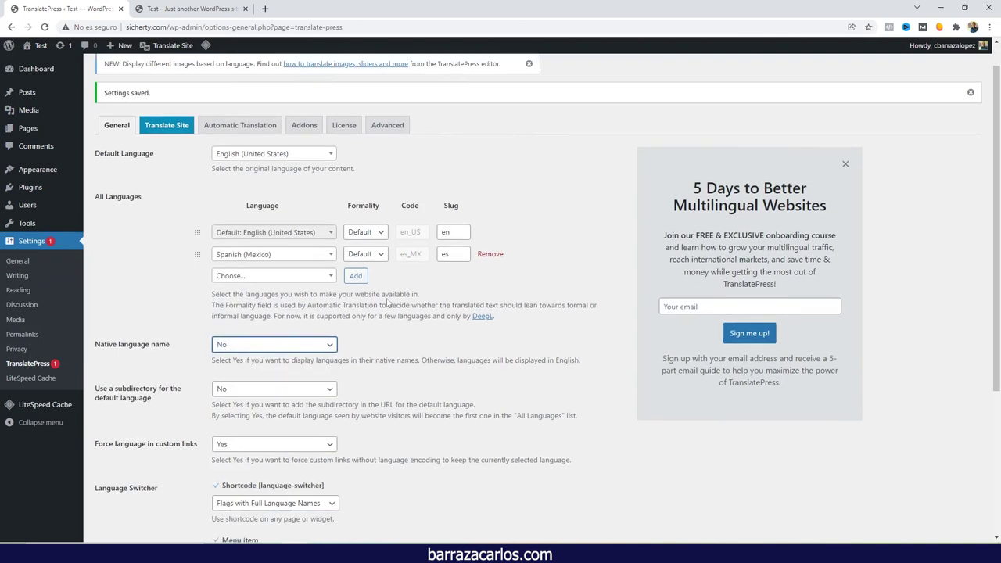
{"action": "left_click", "coordinate": [120, 488]}
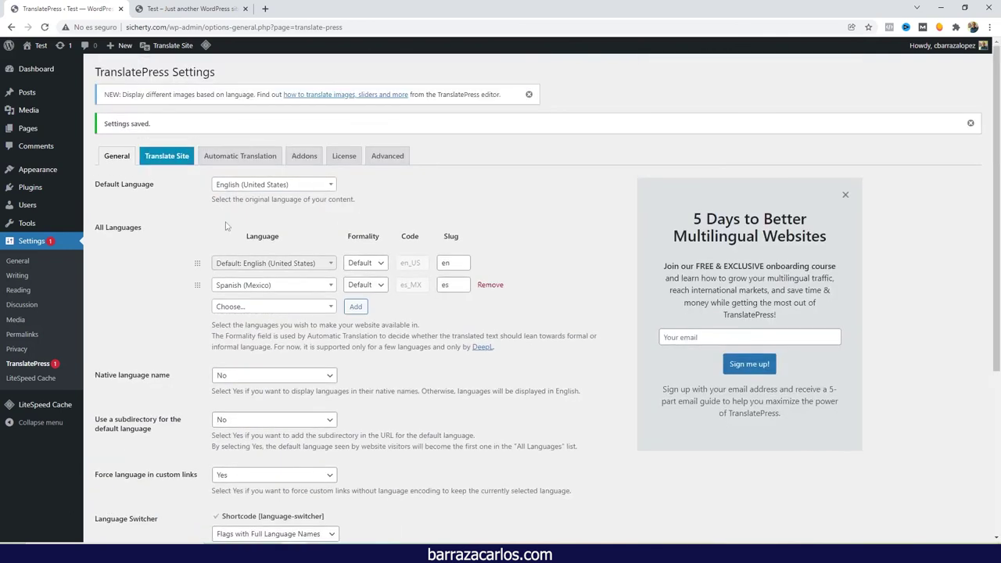
Reload the site's front page to check the menu's language names, and switch the page to Spanish
{"action": "left_click", "coordinate": [177, 8]}
{"action": "left_click", "coordinate": [44, 26]}
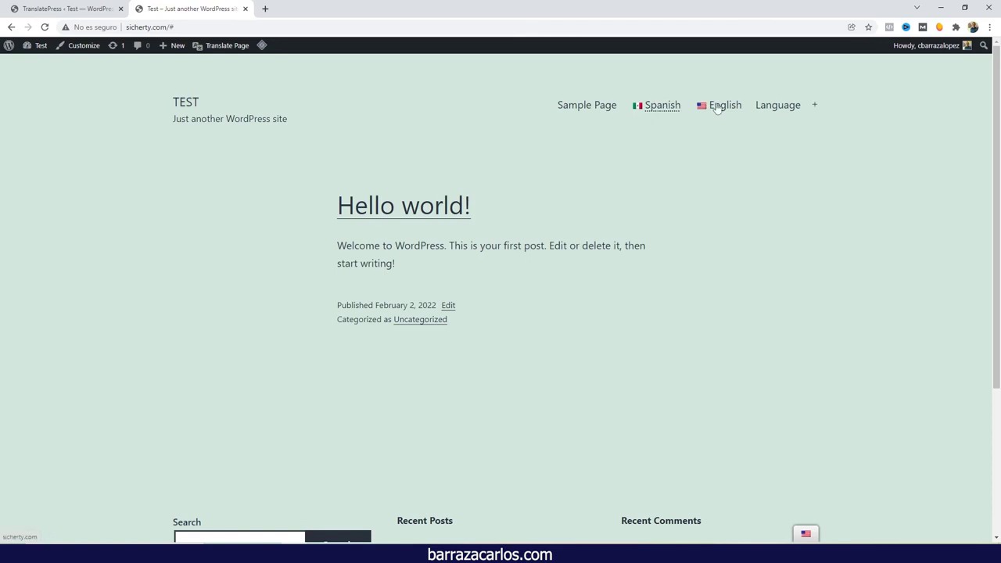
{"action": "left_click", "coordinate": [657, 105]}
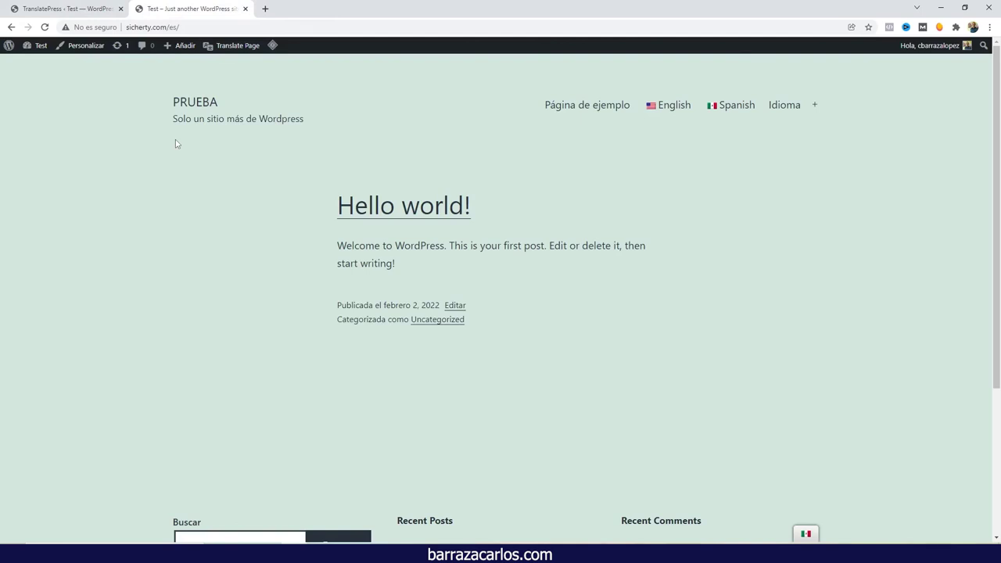